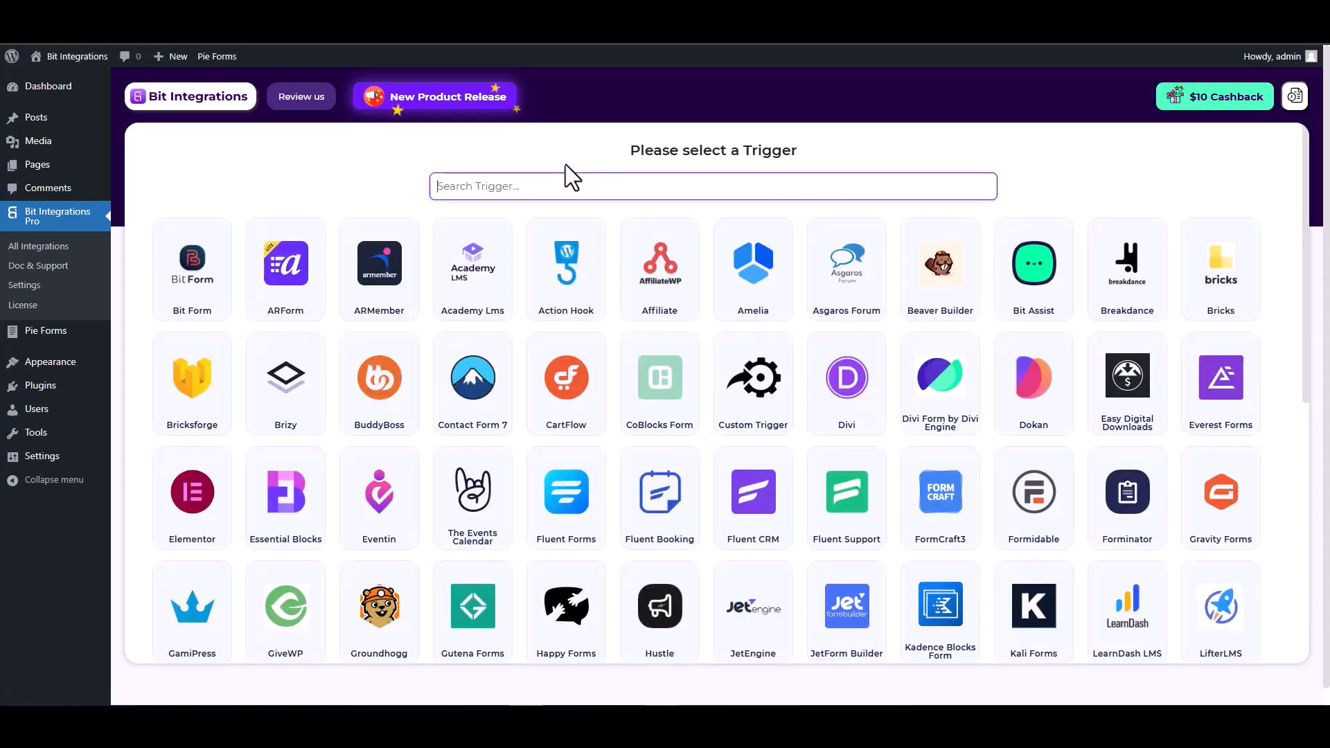
Search 'pie', set Pie Forms as the trigger and start fetching a test submission
click(579, 181)
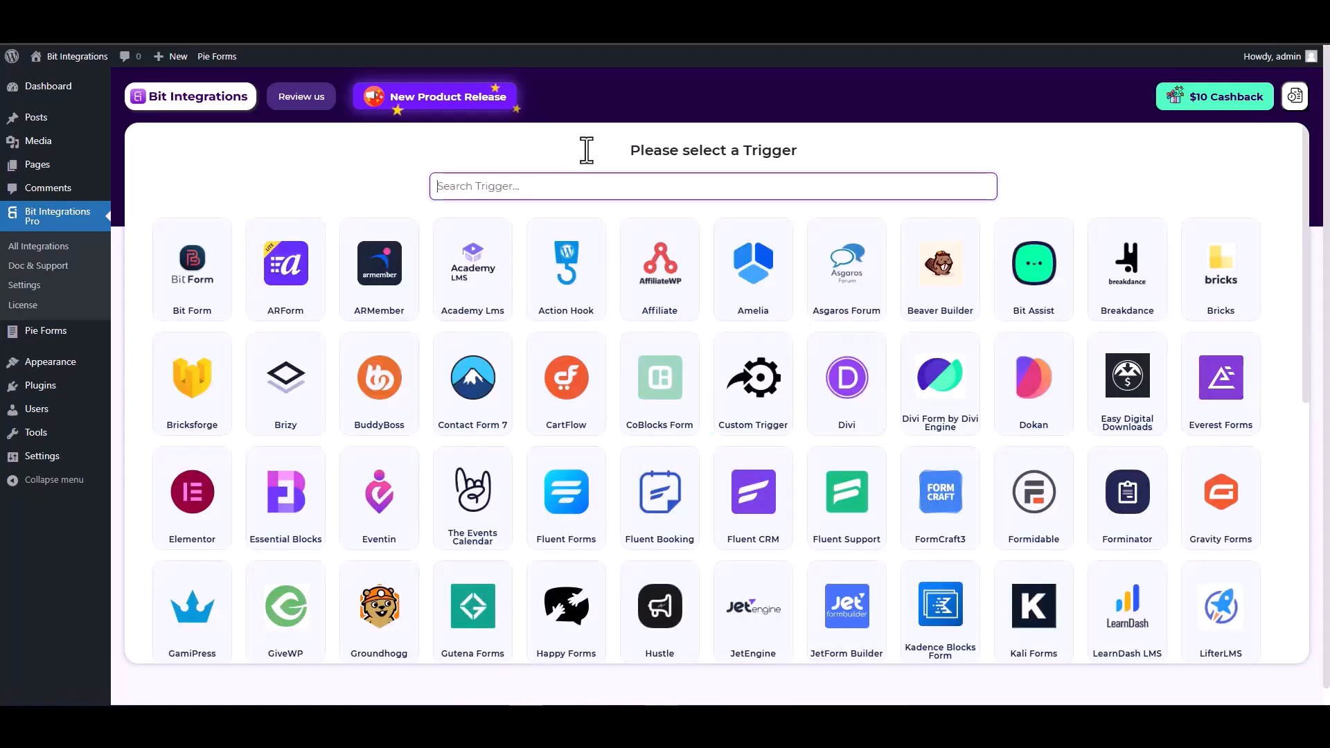
text(pie)
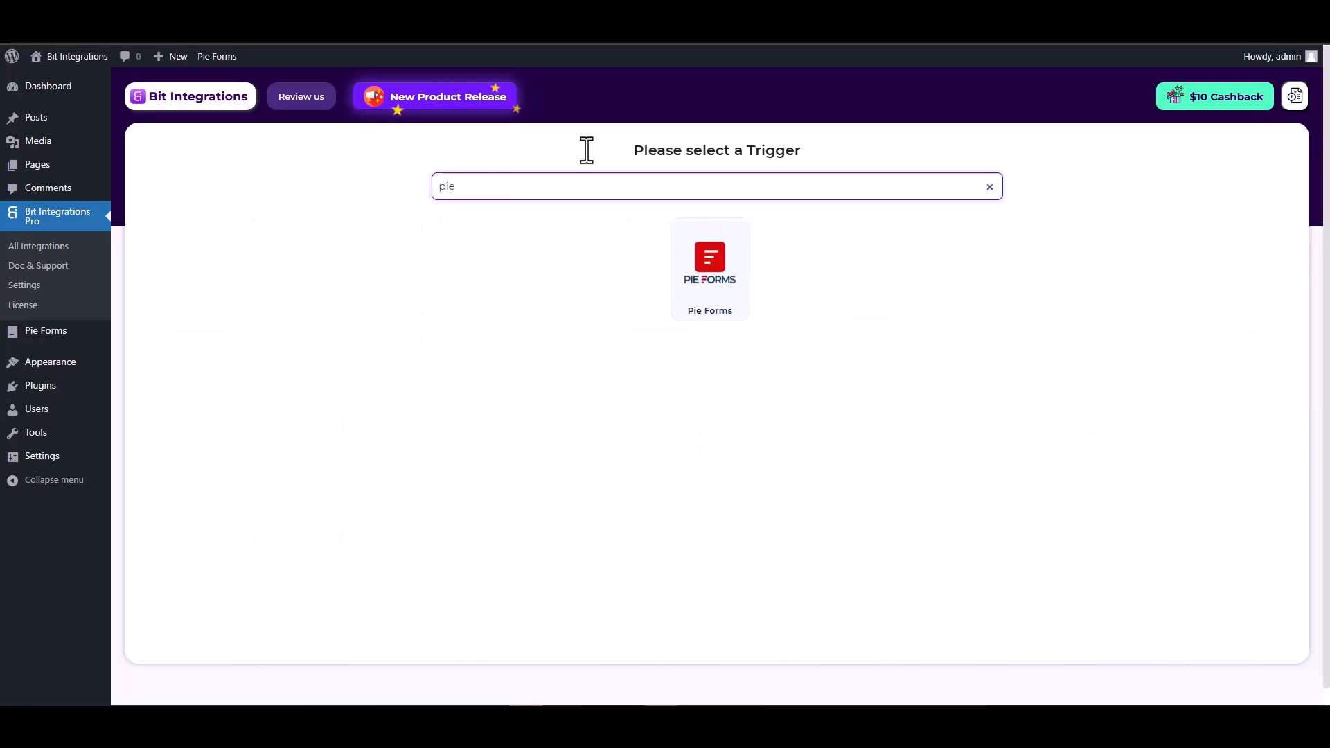
click(708, 287)
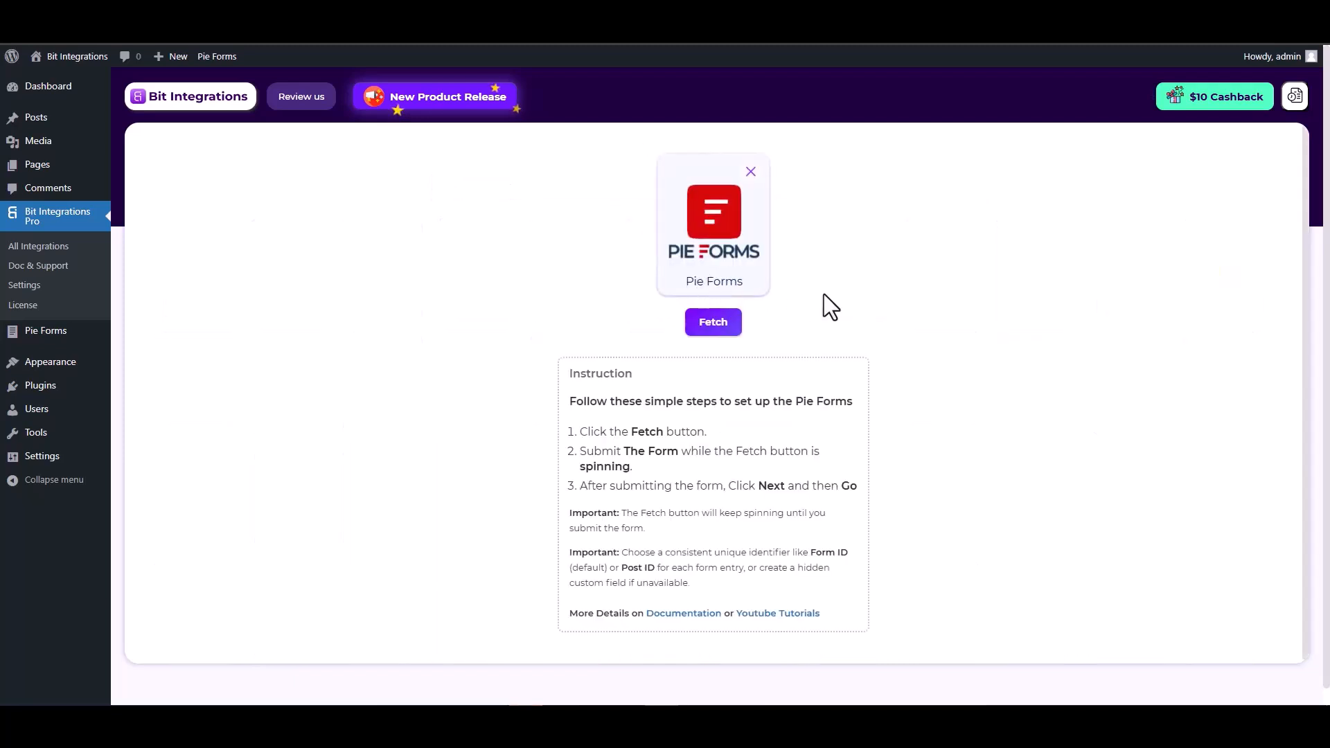
click(717, 325)
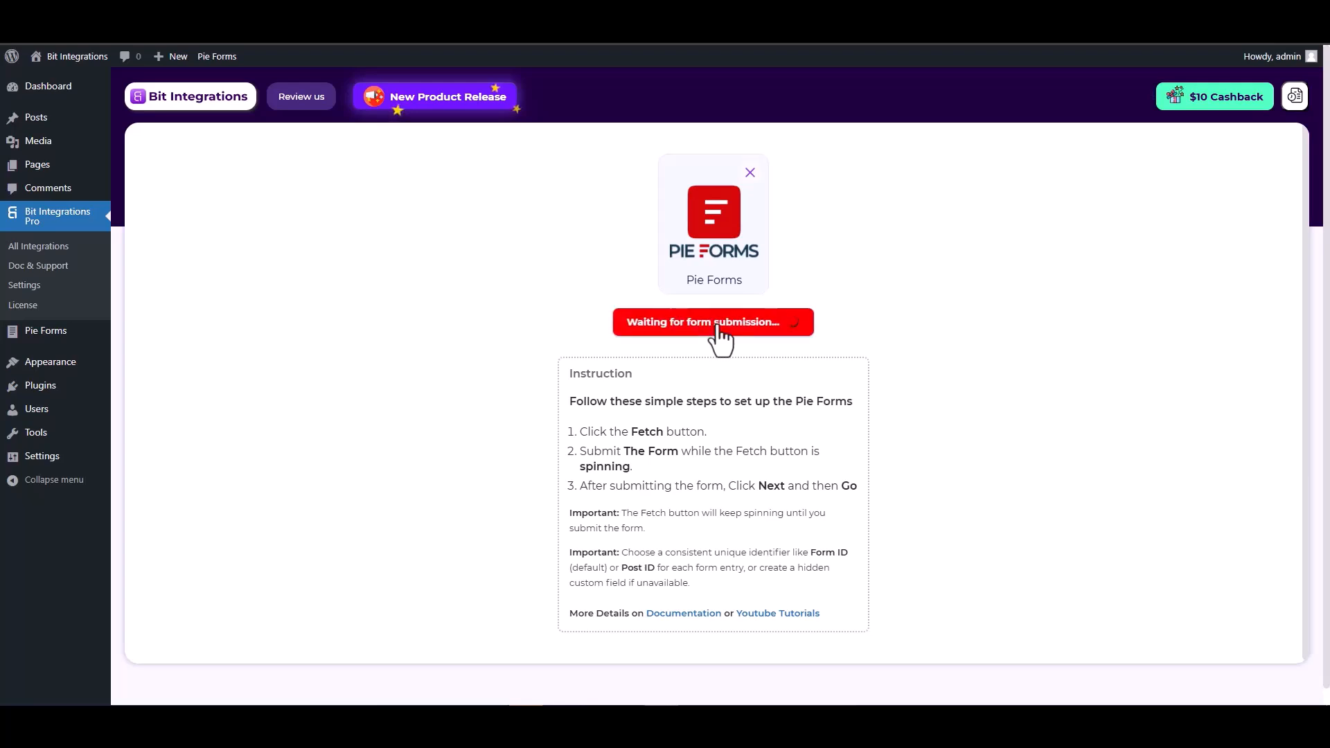
key(ctrl+Tab)
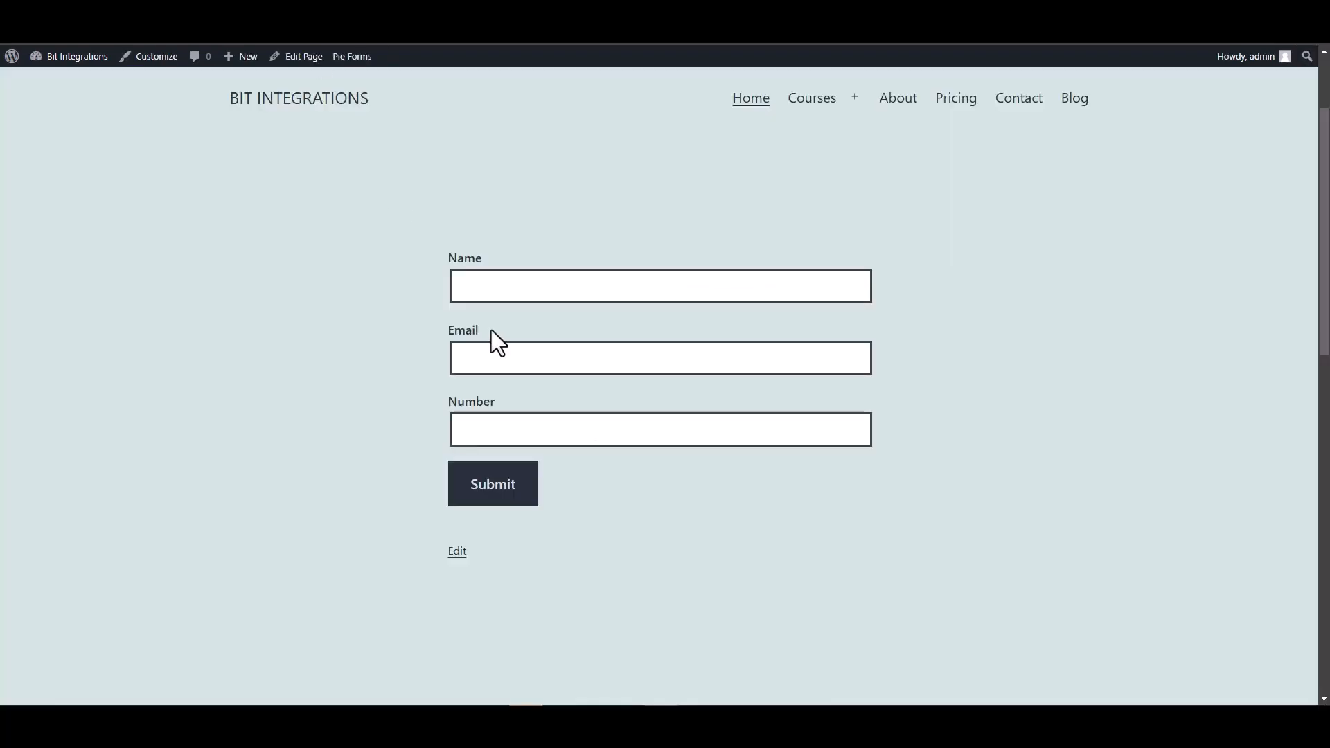
Submit the form with name 'test', a test e-mail address and a number
click(513, 286)
text(test)
click(869, 355)
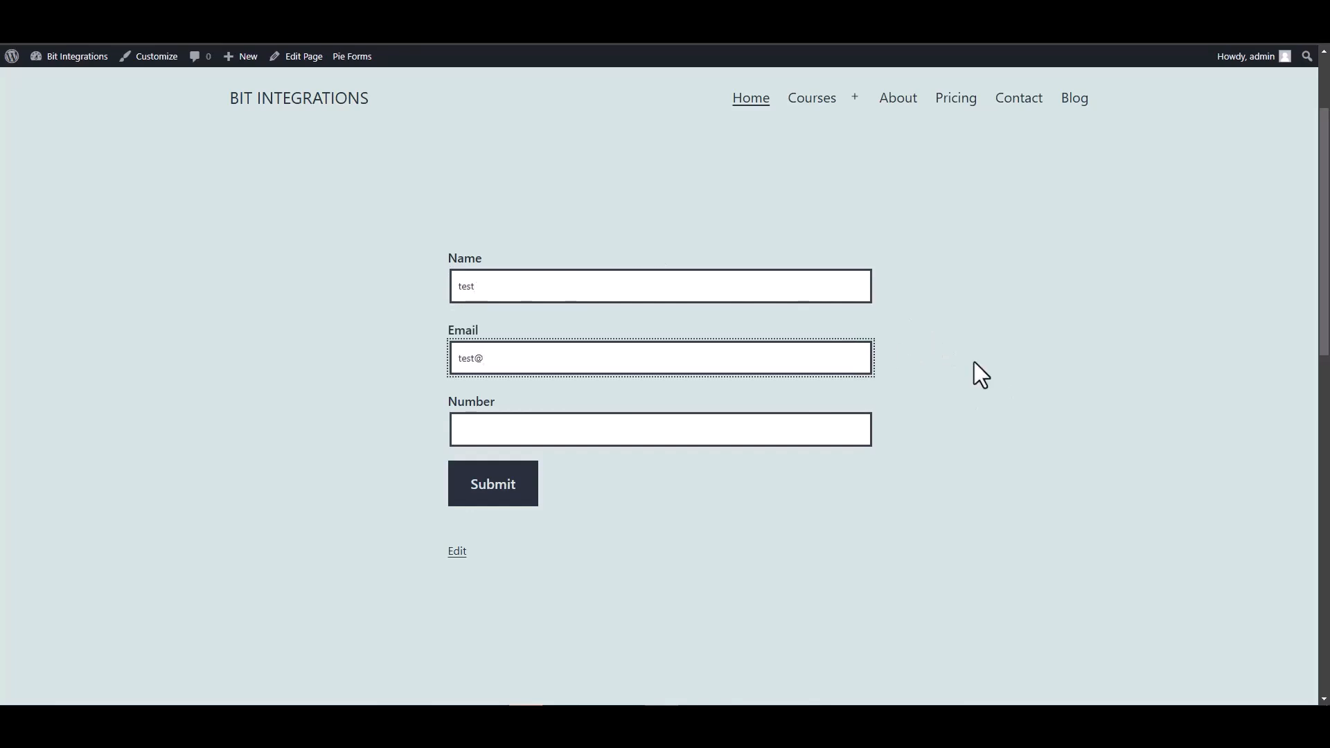
text(test@gmail.com)
click(834, 420)
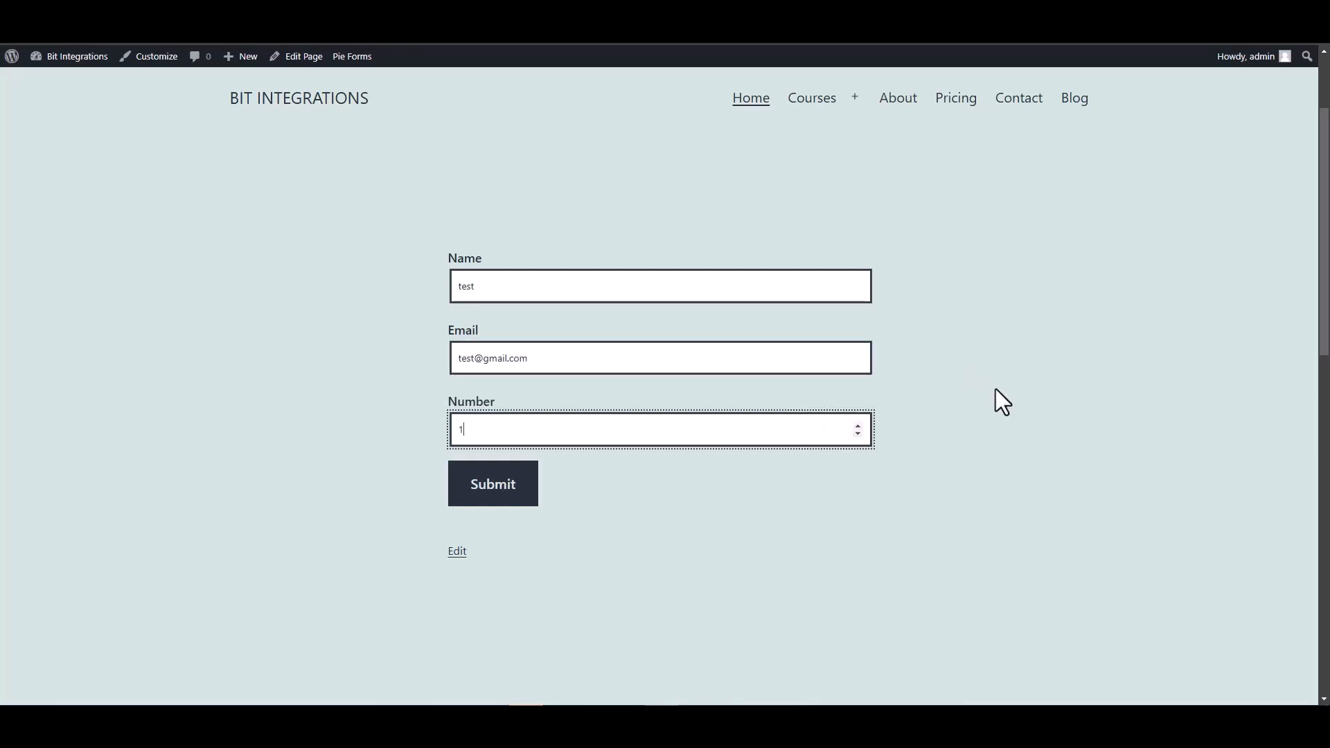
click(496, 489)
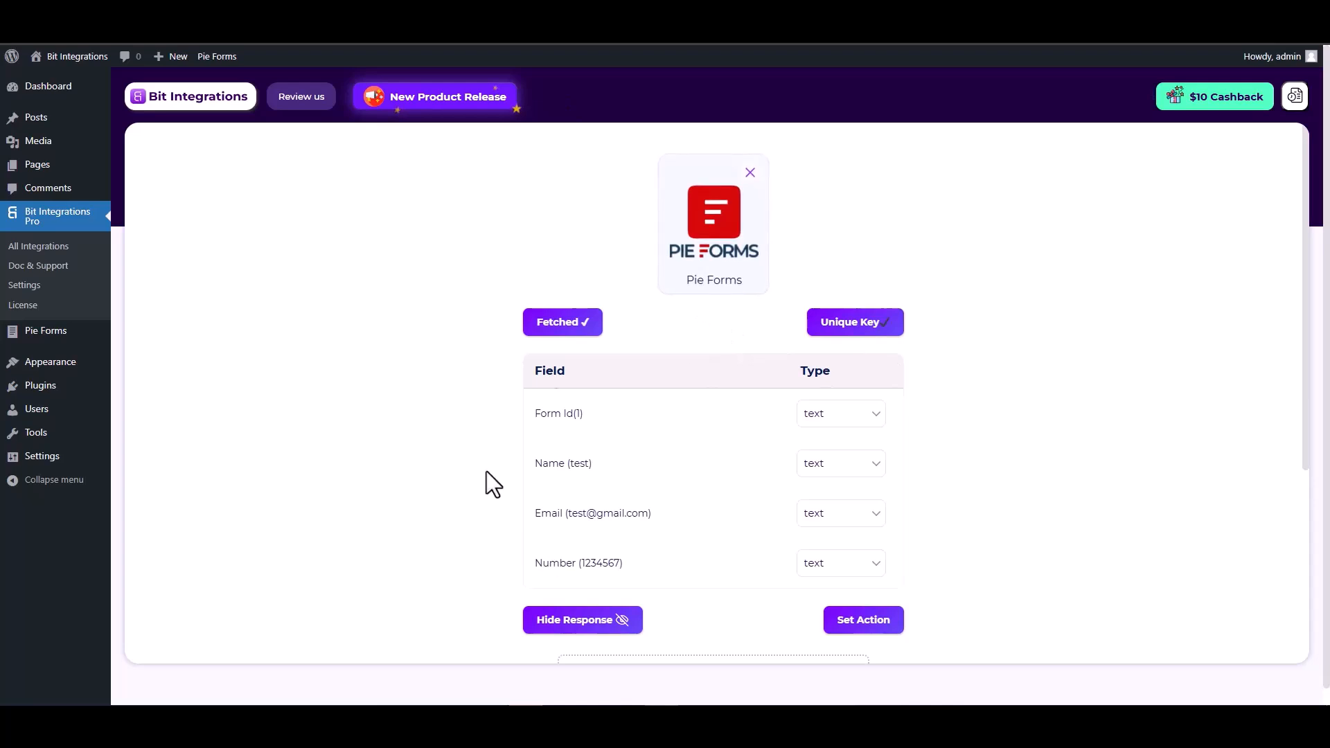
Review the fetched Name, Email and Number values from the test submission
scroll(486, 471, down, 2)
drag(598, 325, 538, 326)
drag(645, 376, 539, 375)
drag(627, 423, 541, 423)
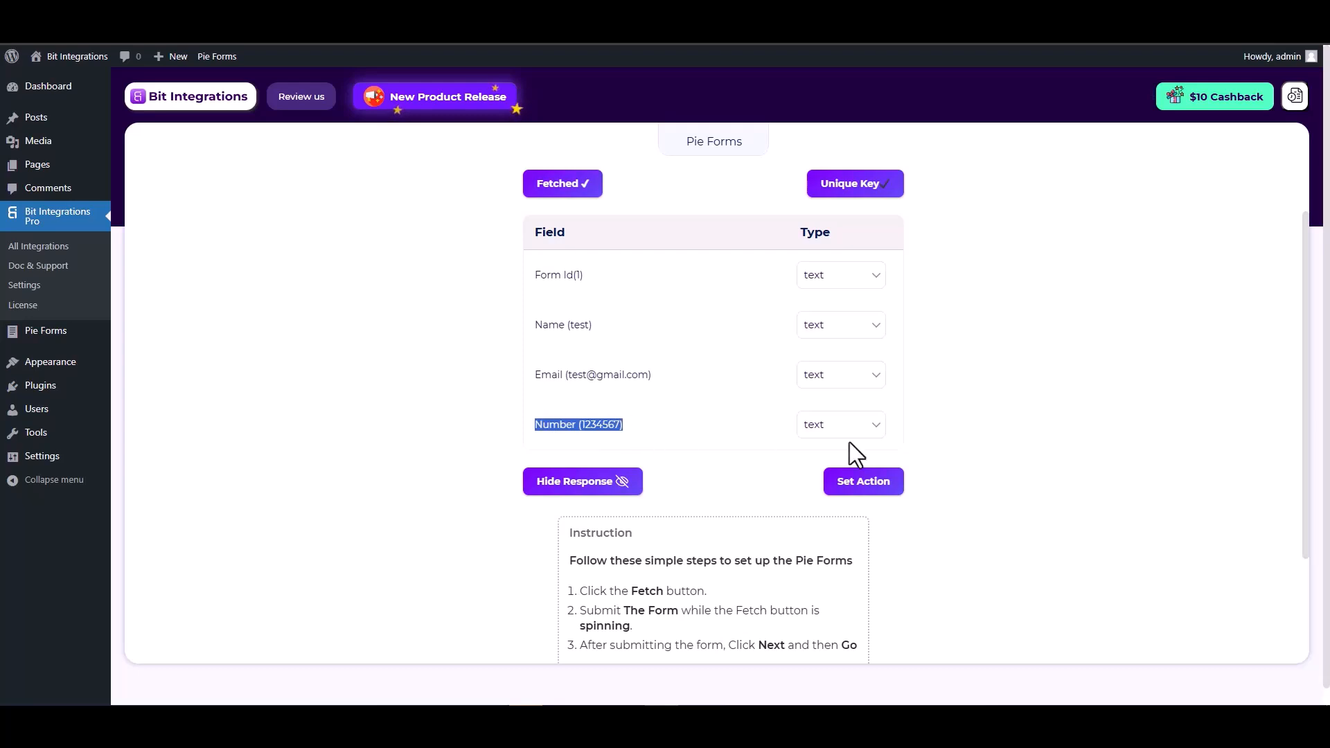
click(992, 447)
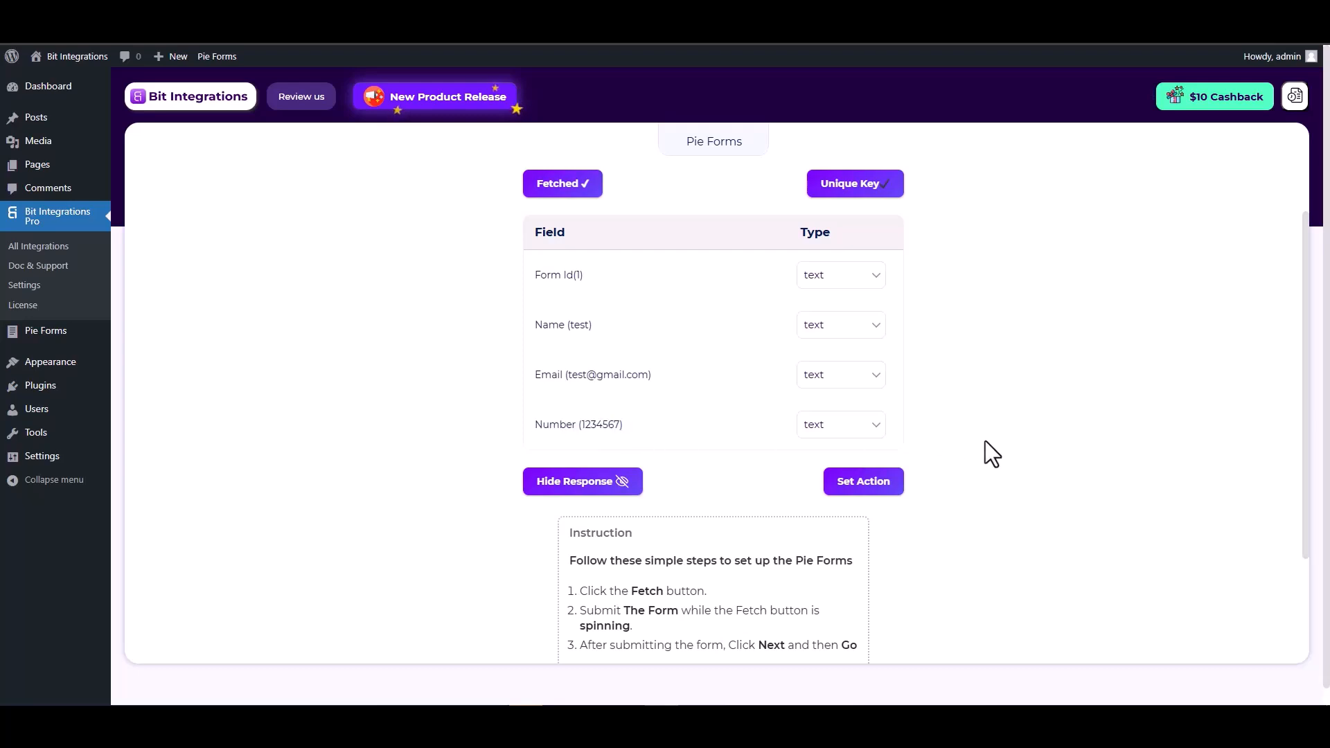
Search 'SY' among actions and pick SyncSpider as the action
click(866, 489)
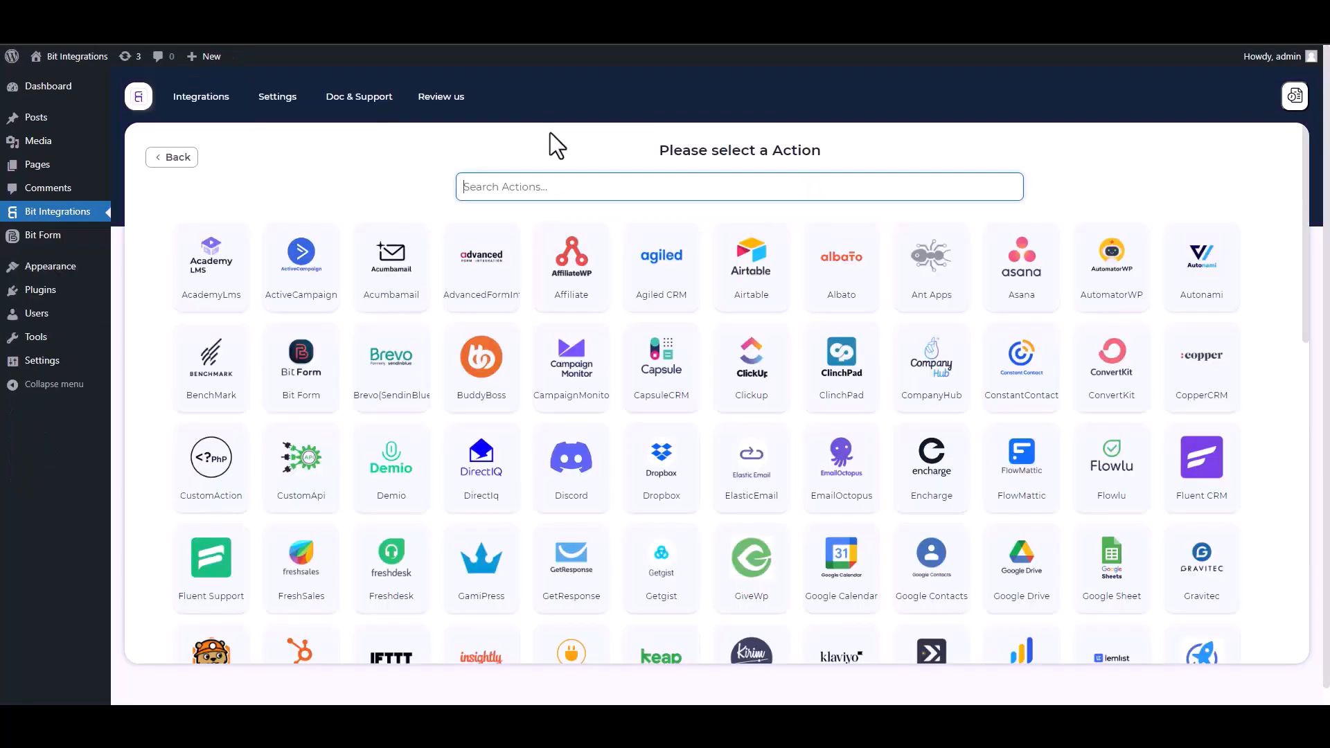
text(SY)
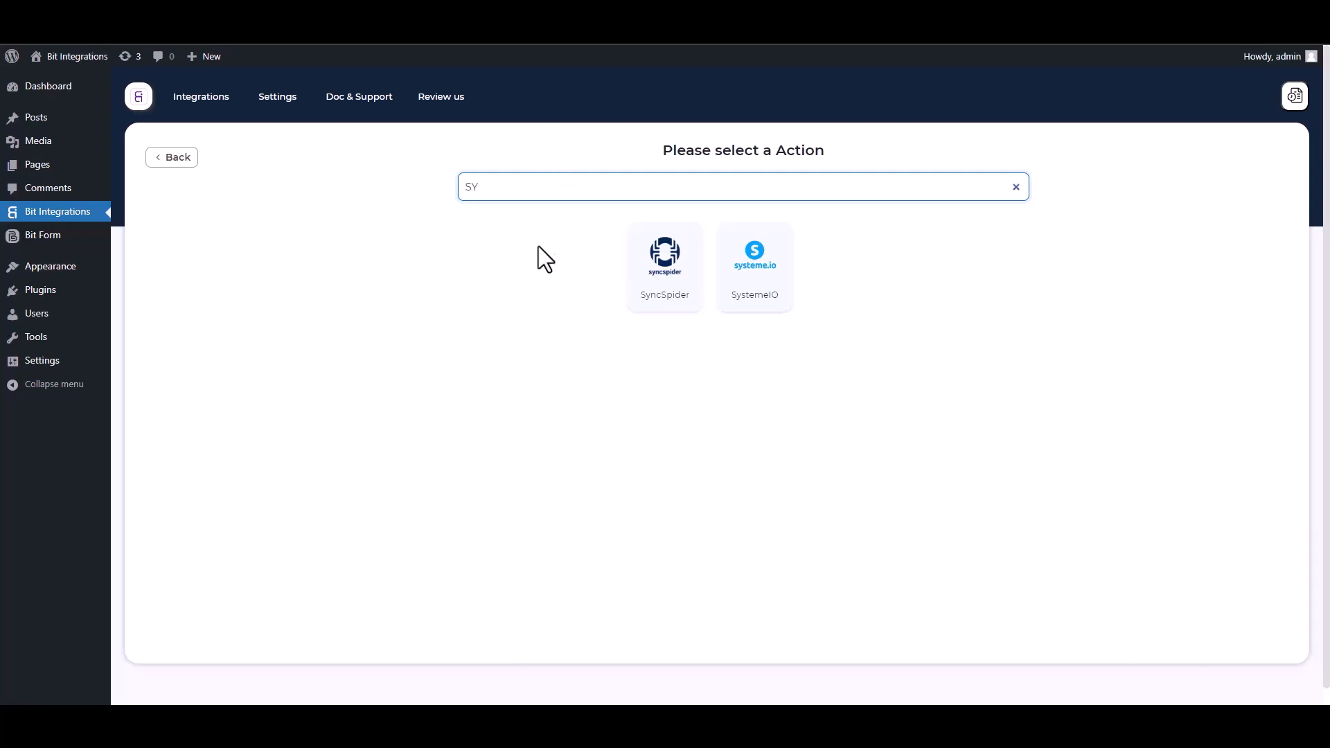
click(677, 300)
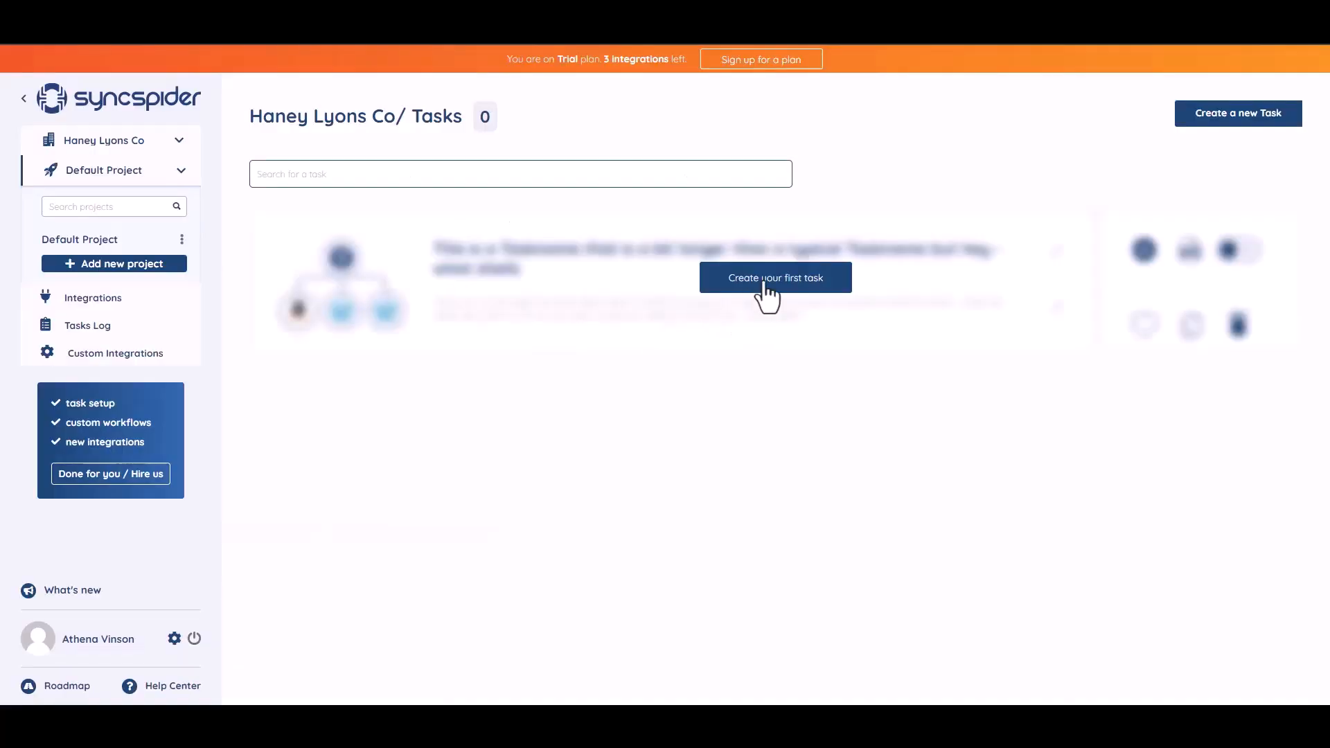
Create the first SyncSpider task with WebHooks and MailerLite as its two apps
click(767, 277)
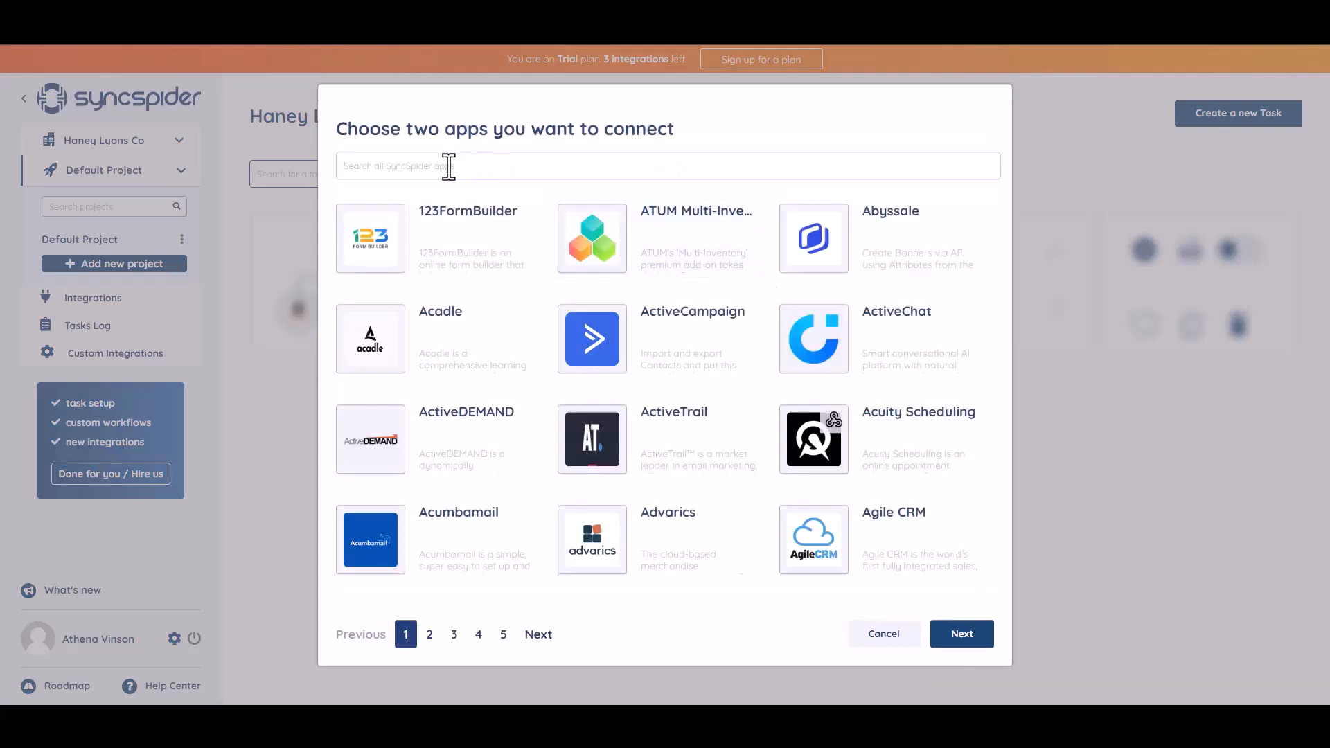
click(448, 170)
text(WEB)
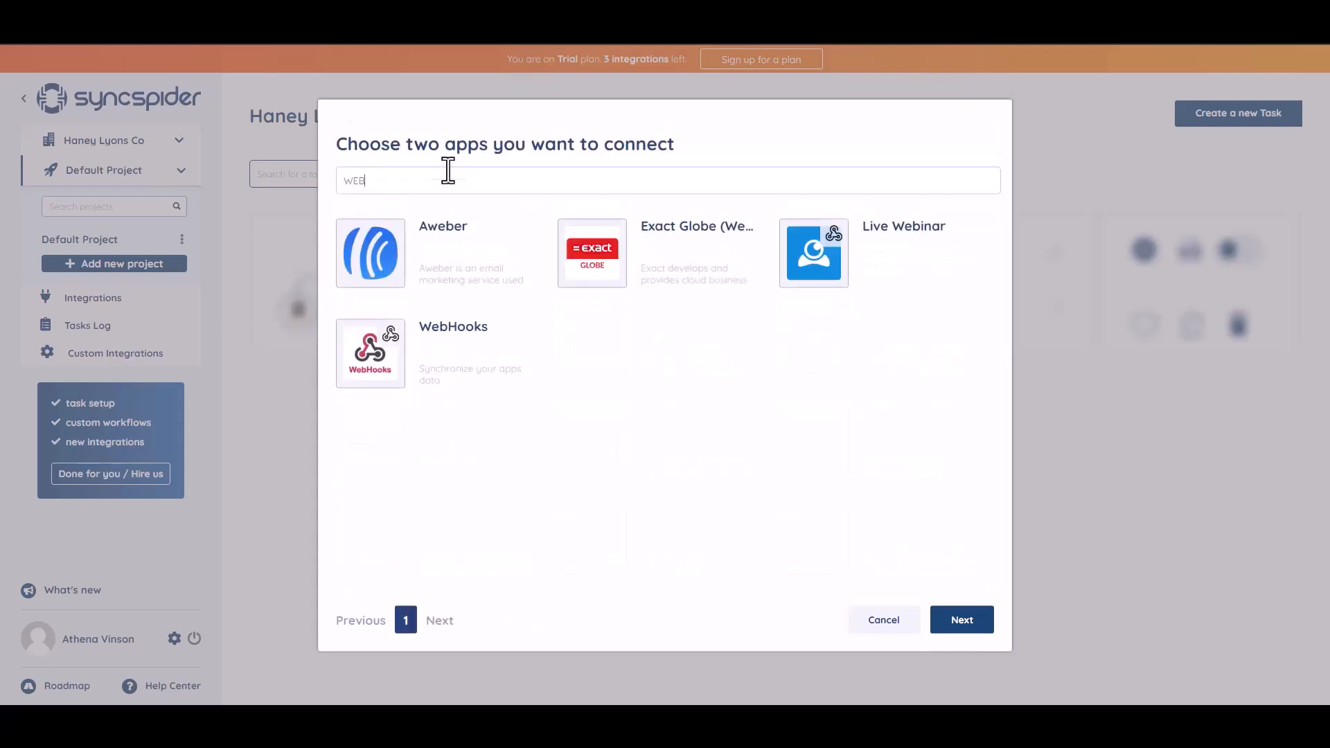
click(455, 354)
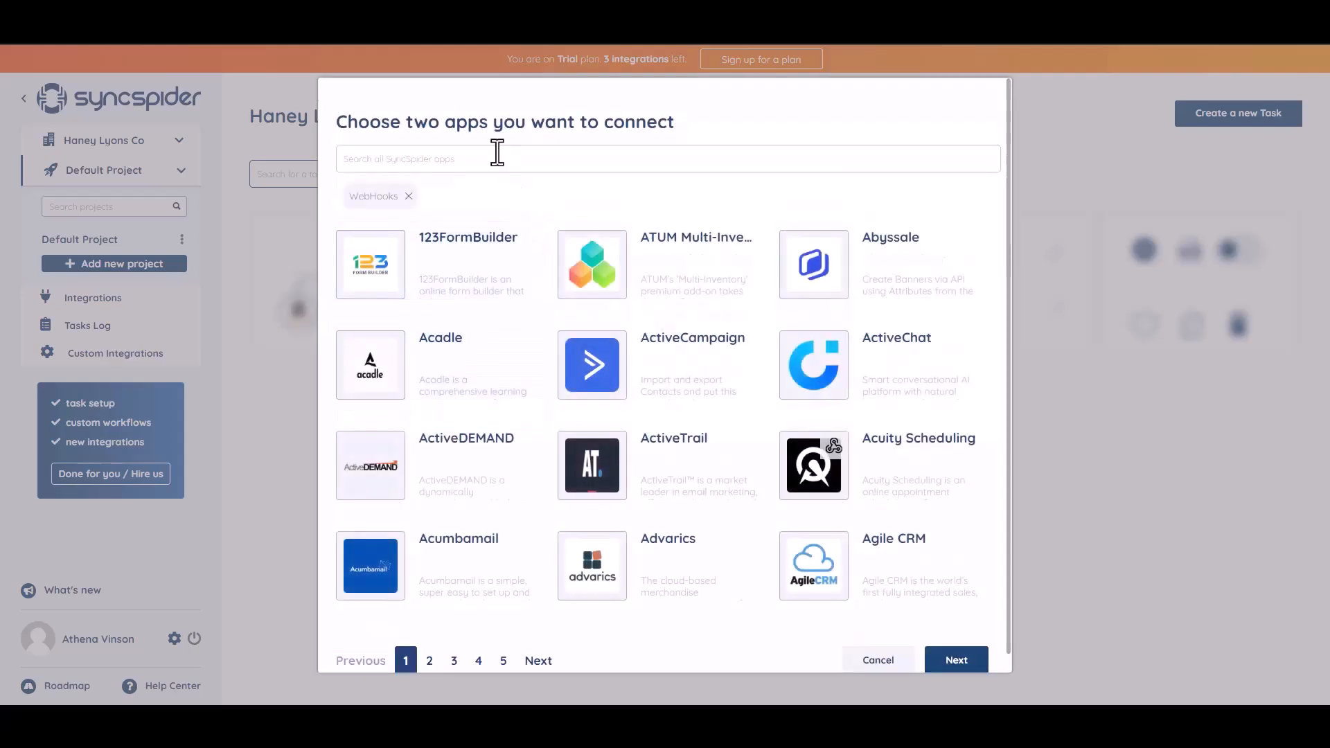
text(a)
click(643, 279)
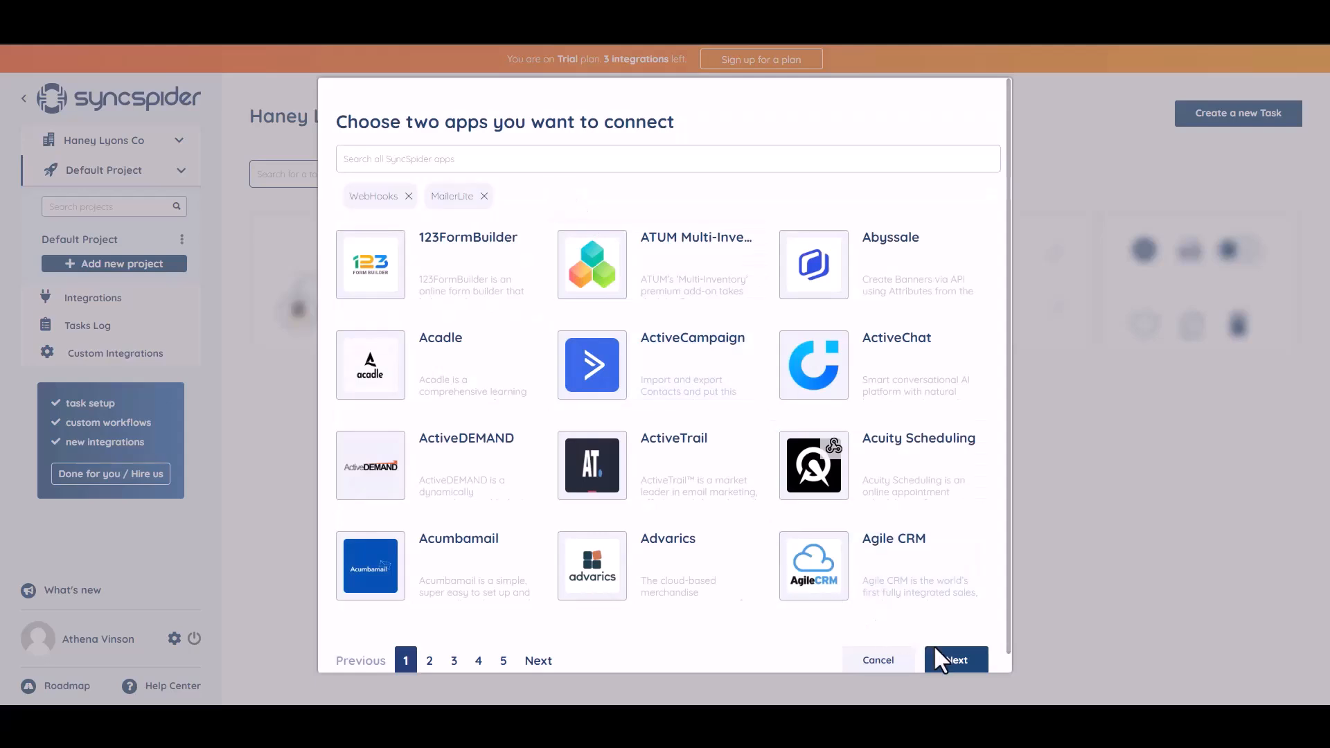
click(948, 662)
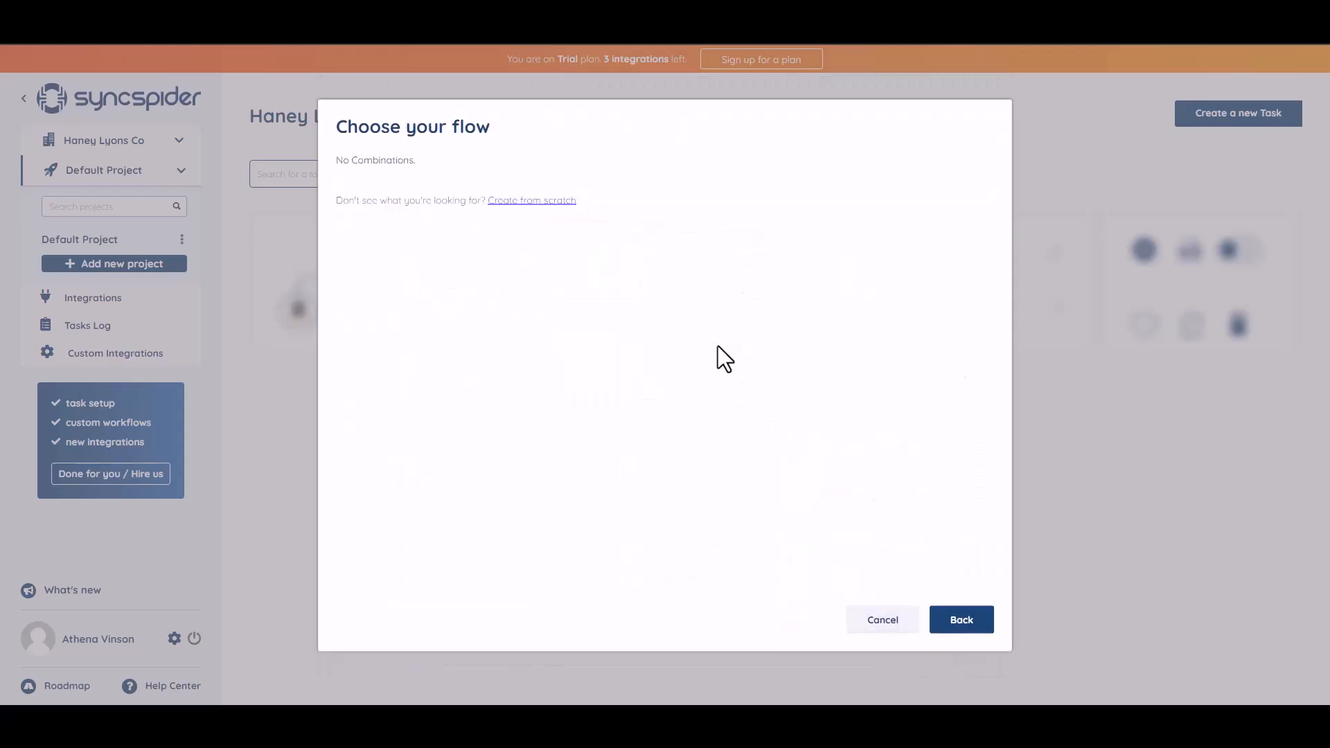
Create a WebHooks source integration named 'Bit Integrations' from scratch and copy its webhook URL
click(524, 202)
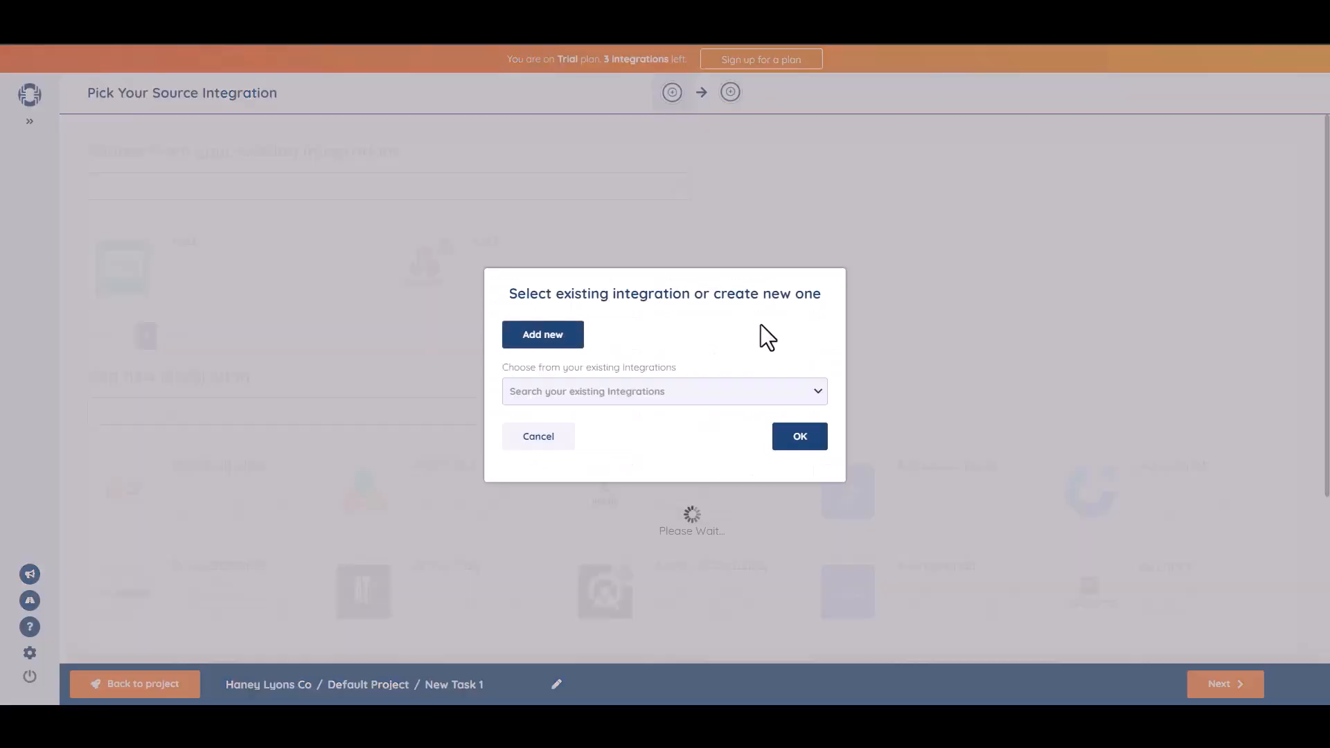
click(580, 340)
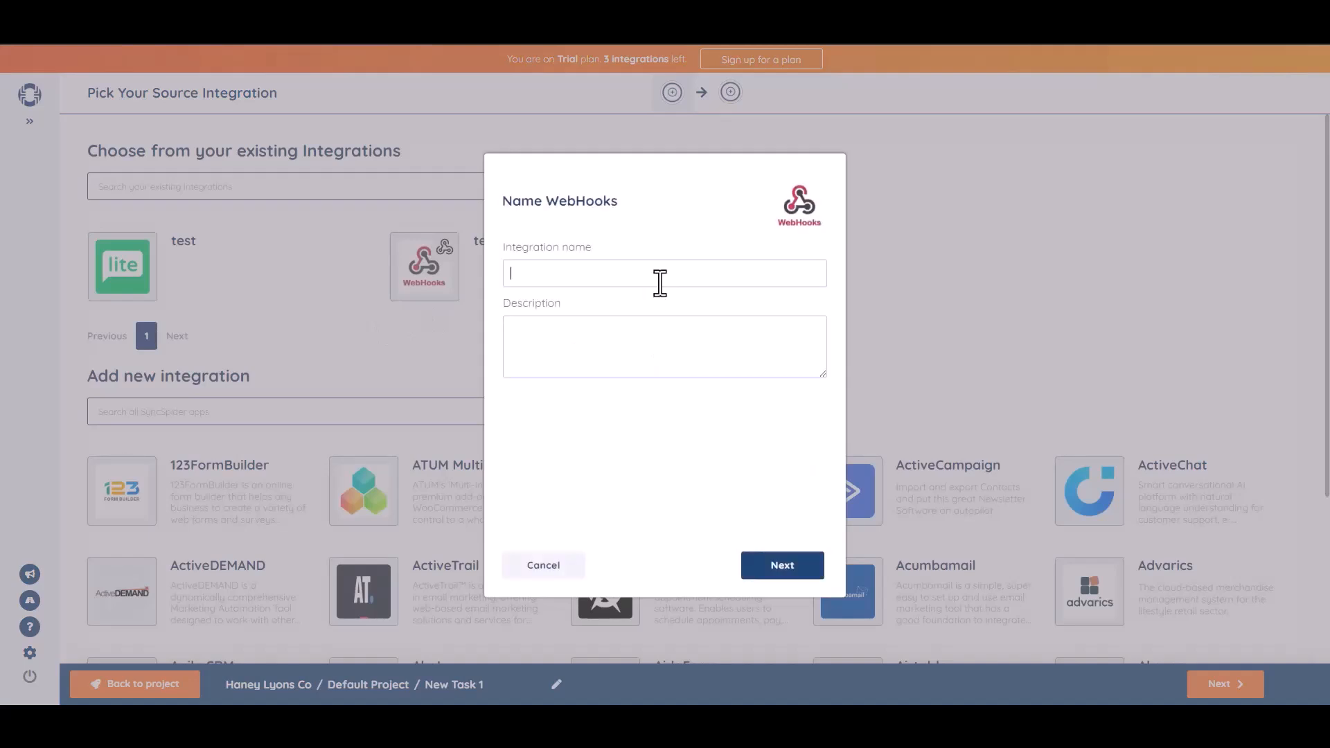
text(Bit Integrations)
click(784, 569)
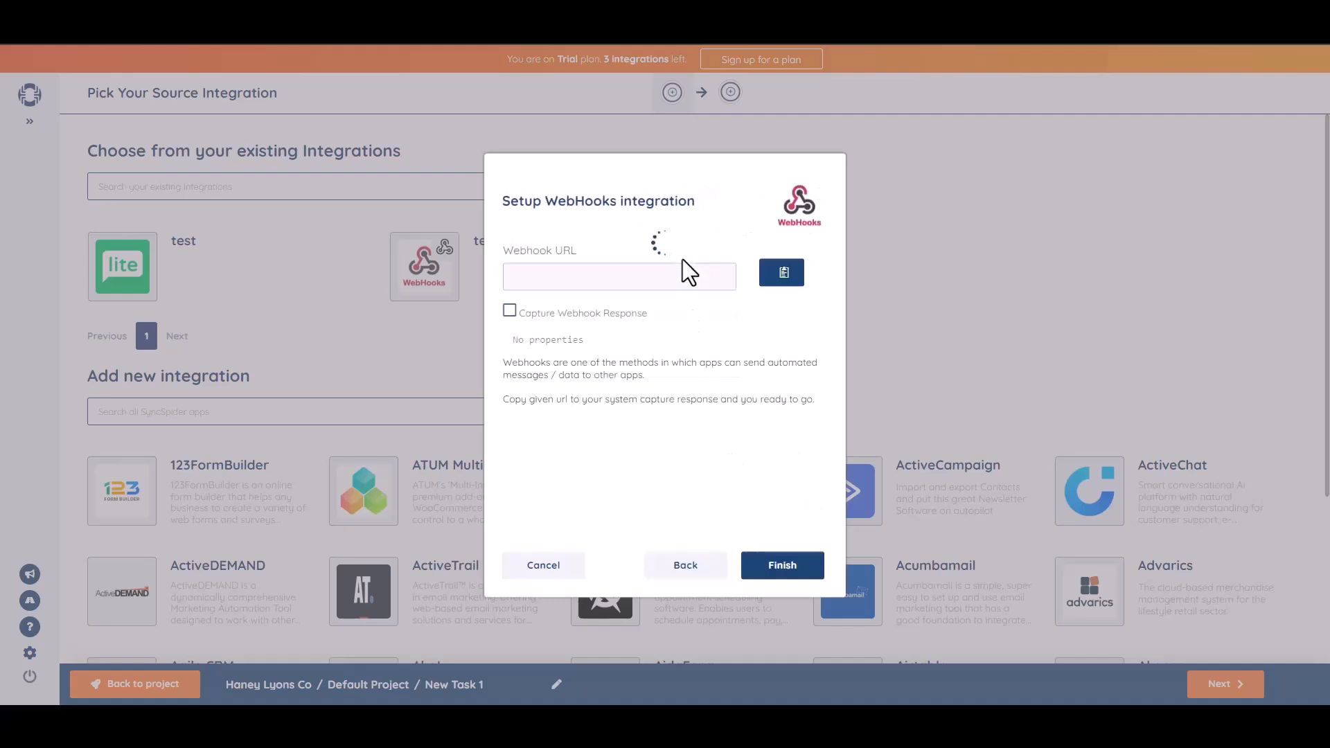
click(783, 273)
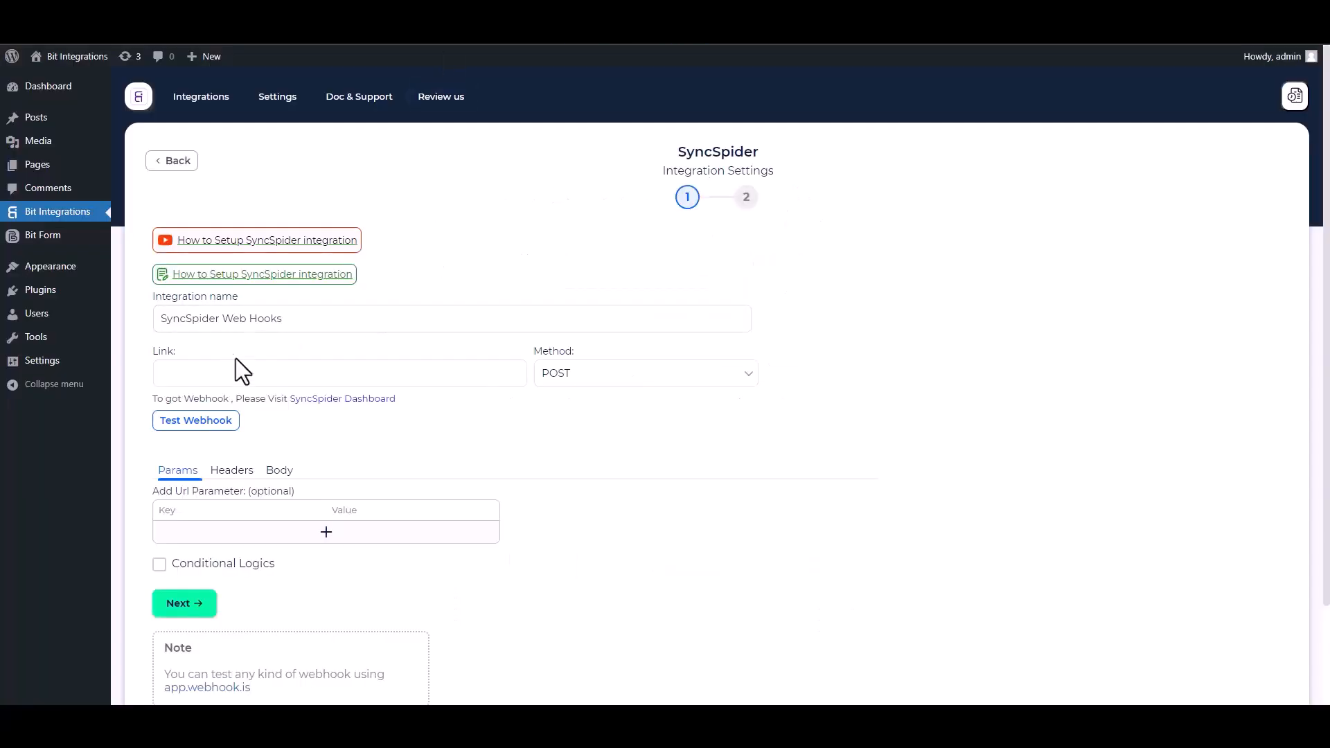
Paste the webhook URL into Link and send all data as an application/json body
click(241, 372)
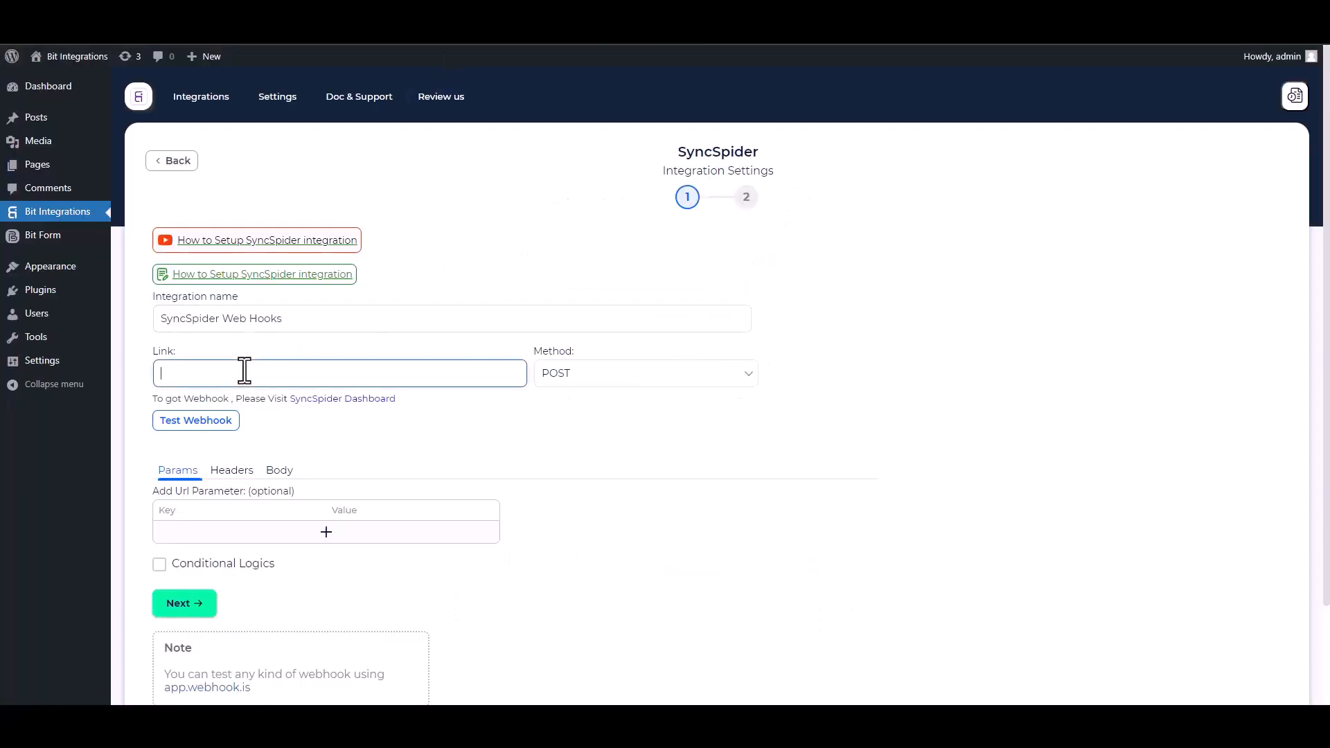
key(ctrl+v)
click(279, 471)
click(192, 510)
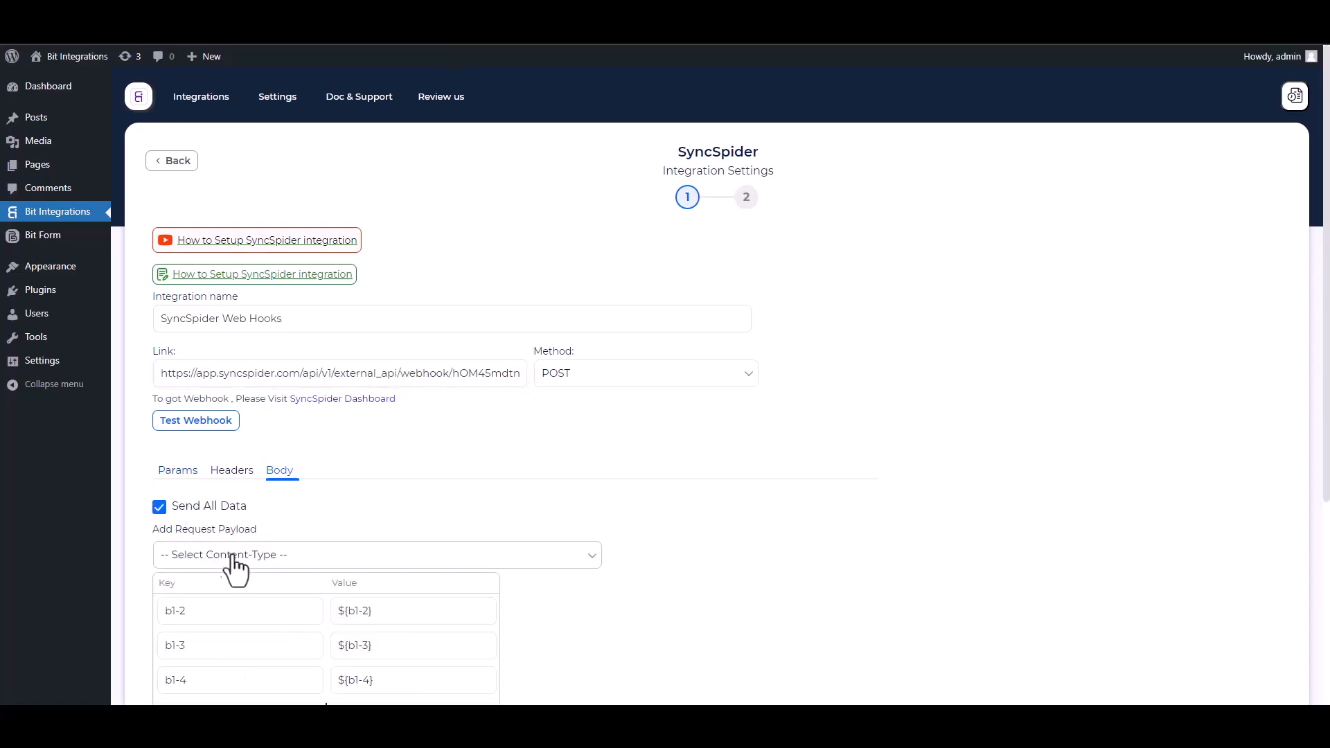
click(220, 556)
click(248, 589)
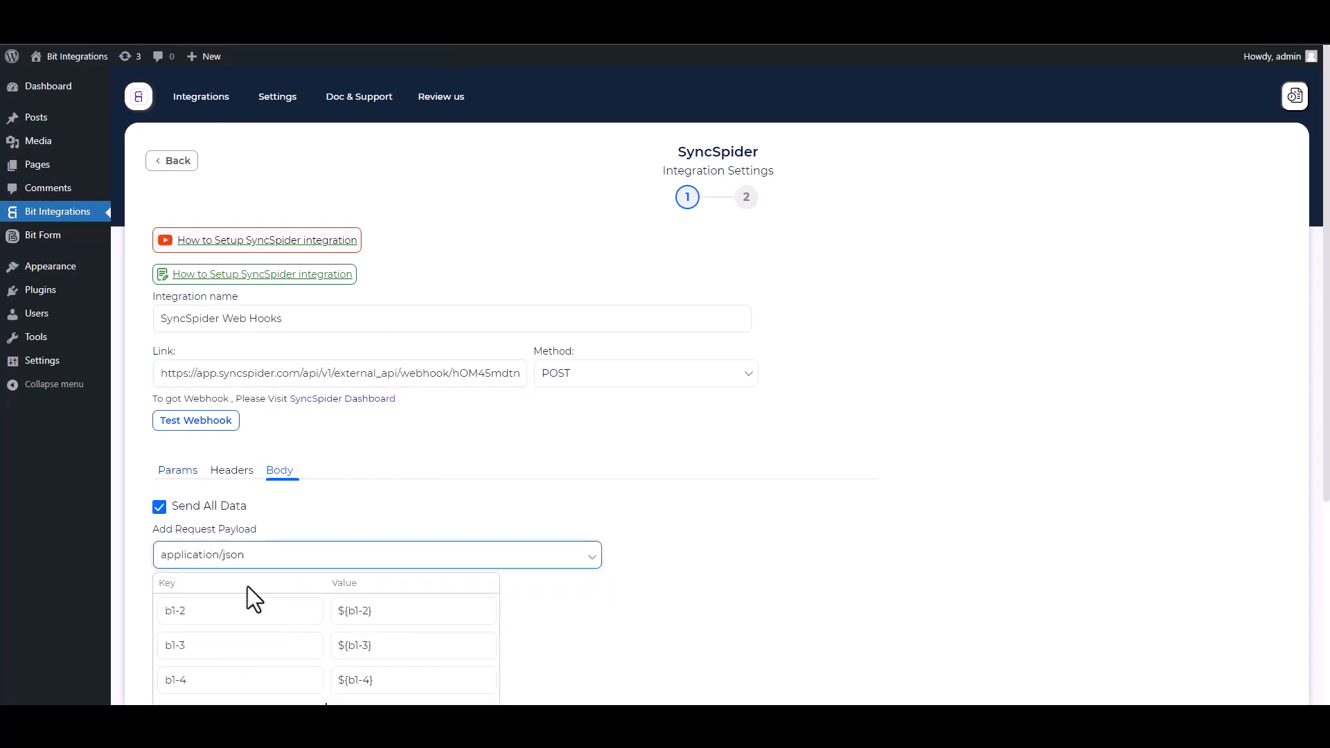
scroll(326, 494, down, 2)
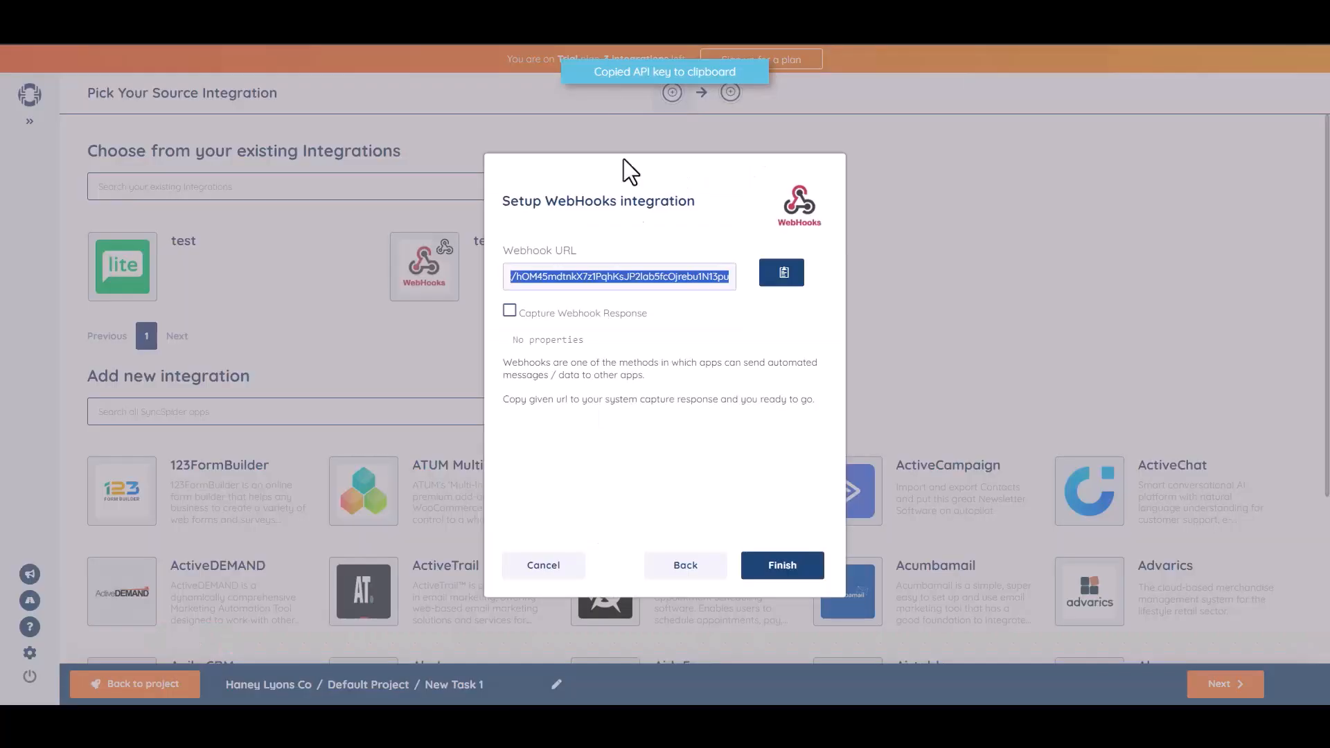
Enable Capture Webhook Response in SyncSpider, then send a test webhook from Bit Integrations
click(509, 311)
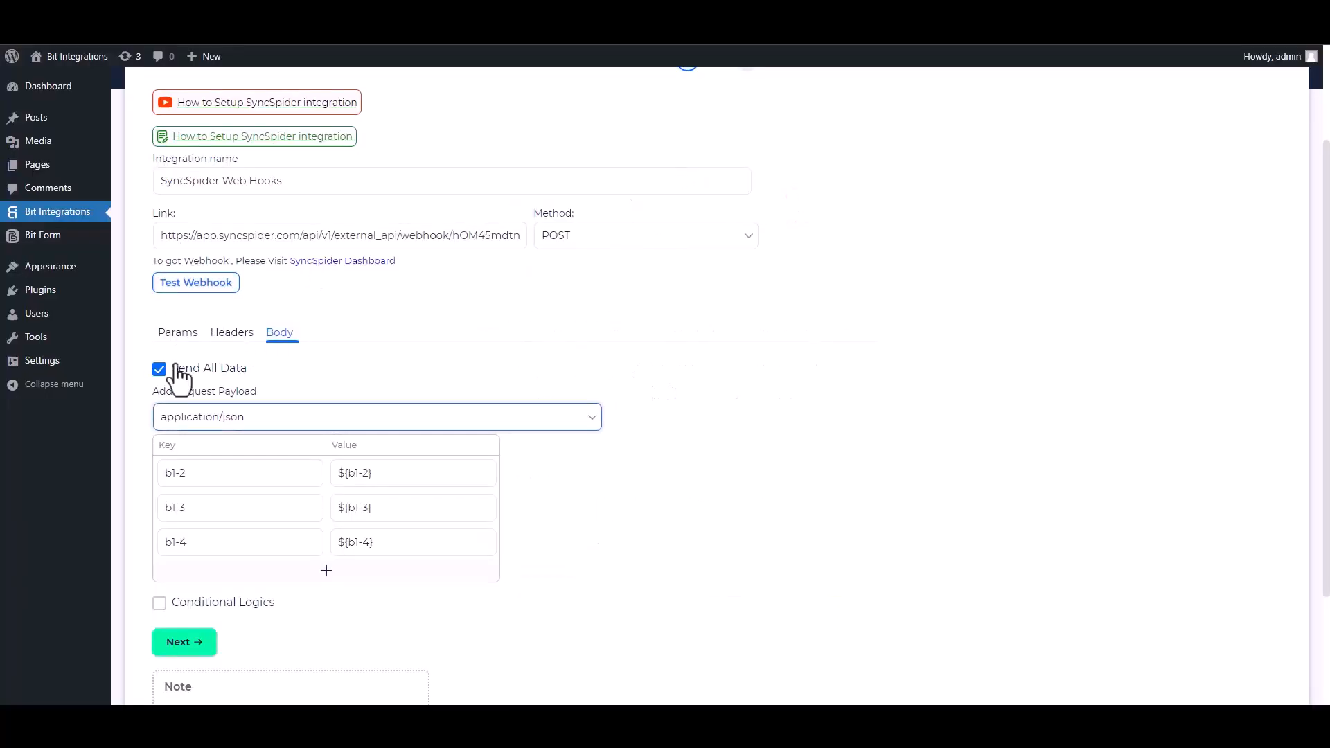
click(197, 284)
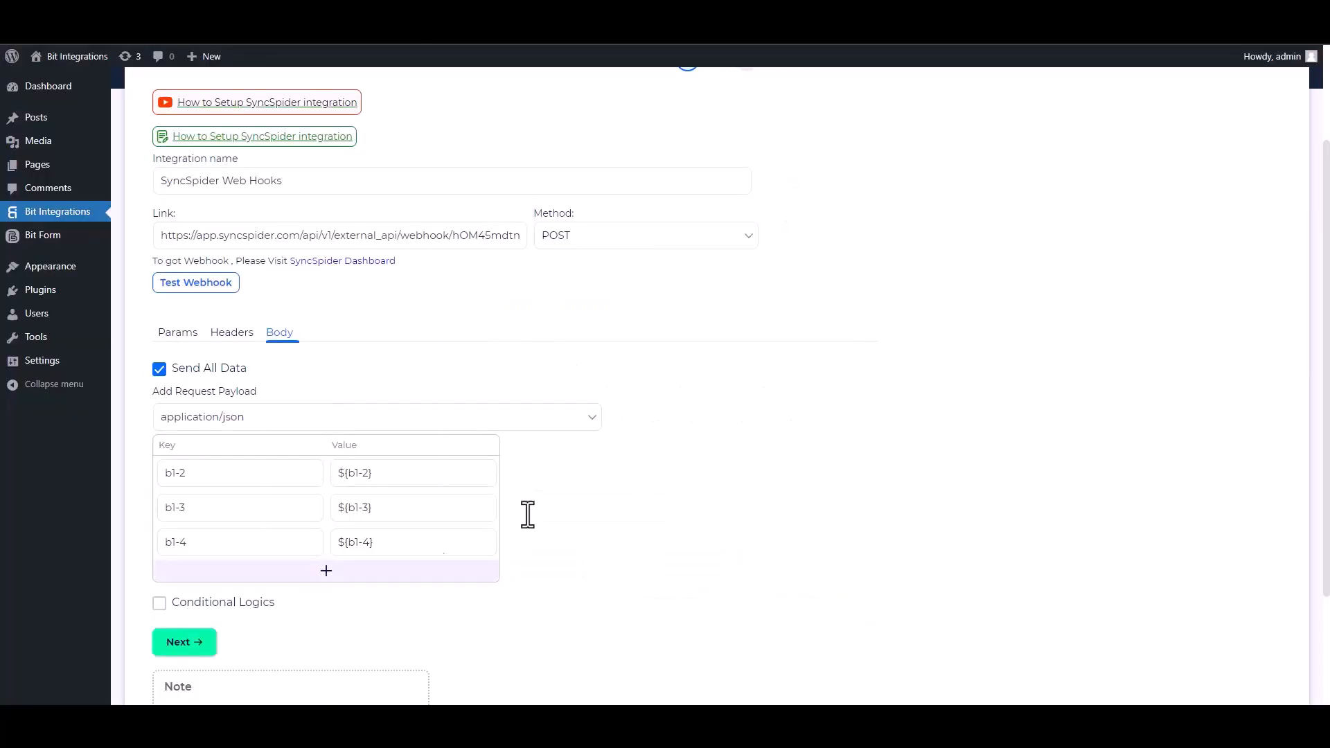
Leave conditional logic off, advance to the final step and save the SyncSpider integration
scroll(1054, 386, down, 2)
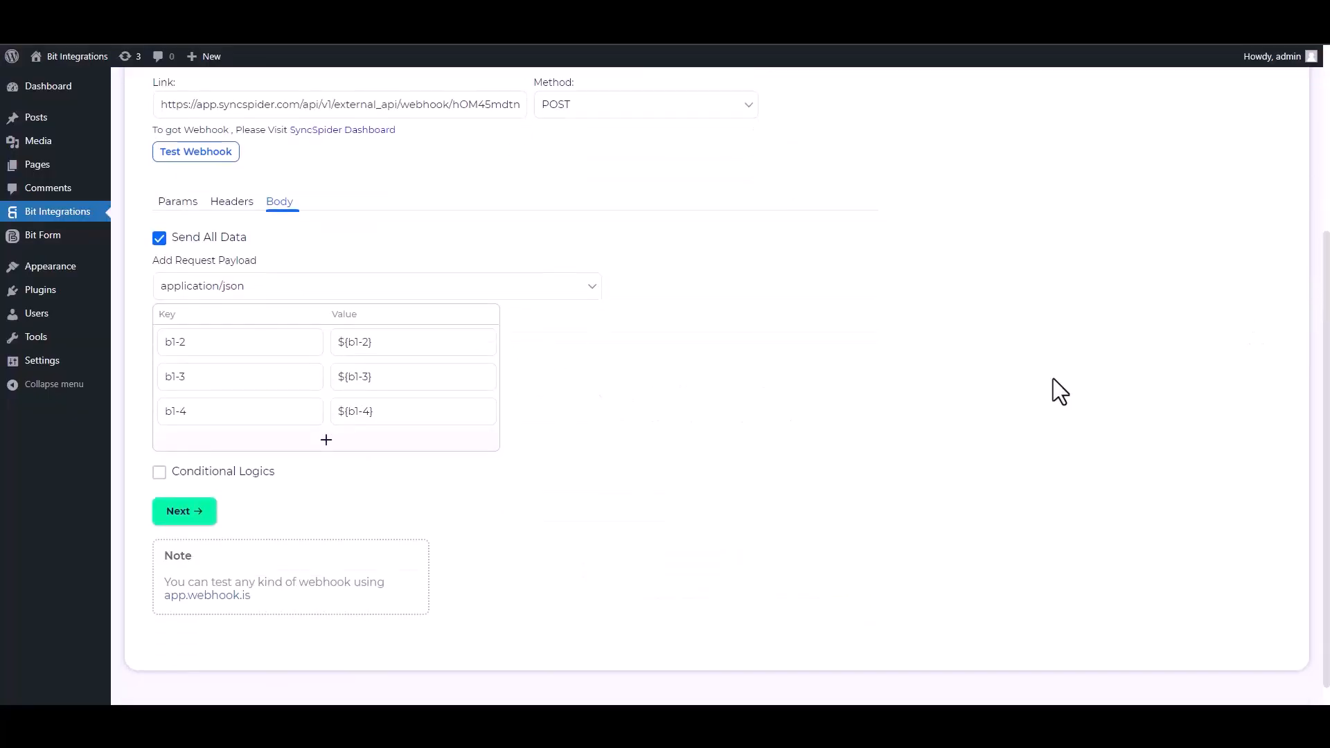
click(159, 472)
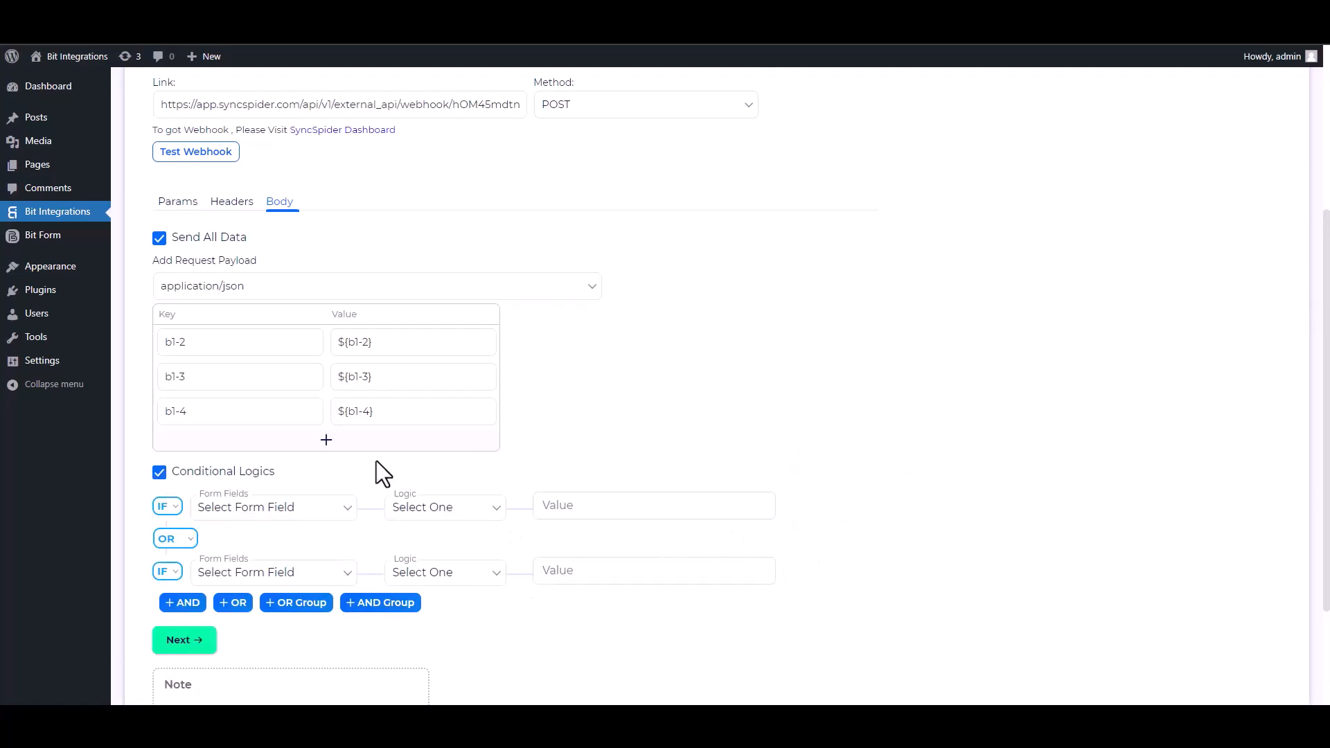
click(169, 476)
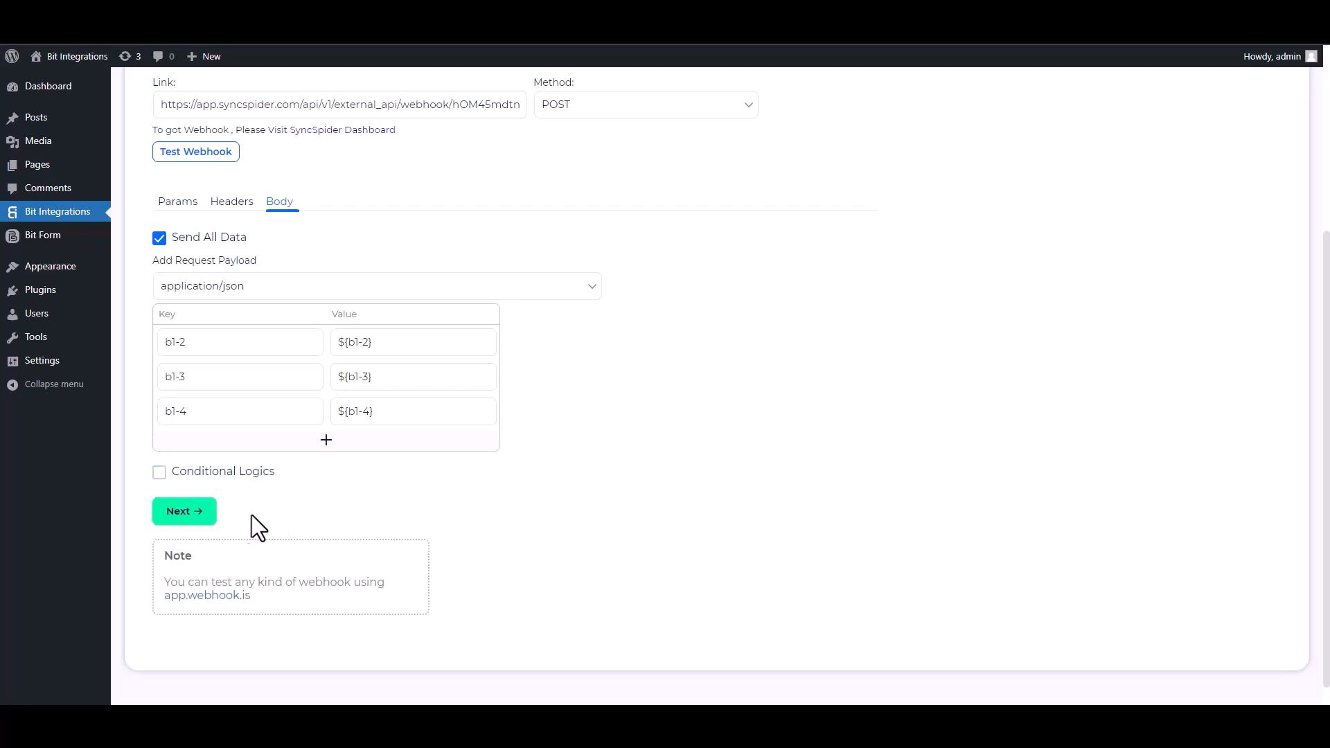
click(198, 512)
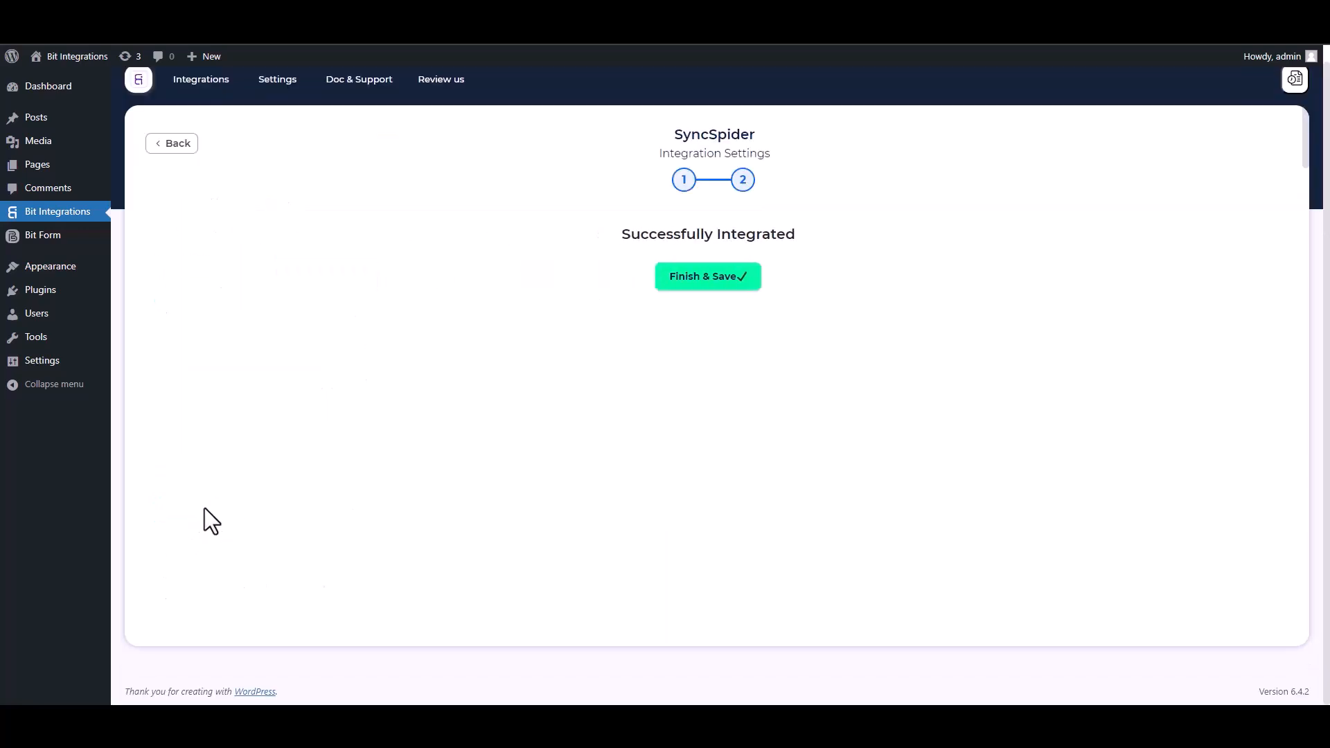
click(690, 285)
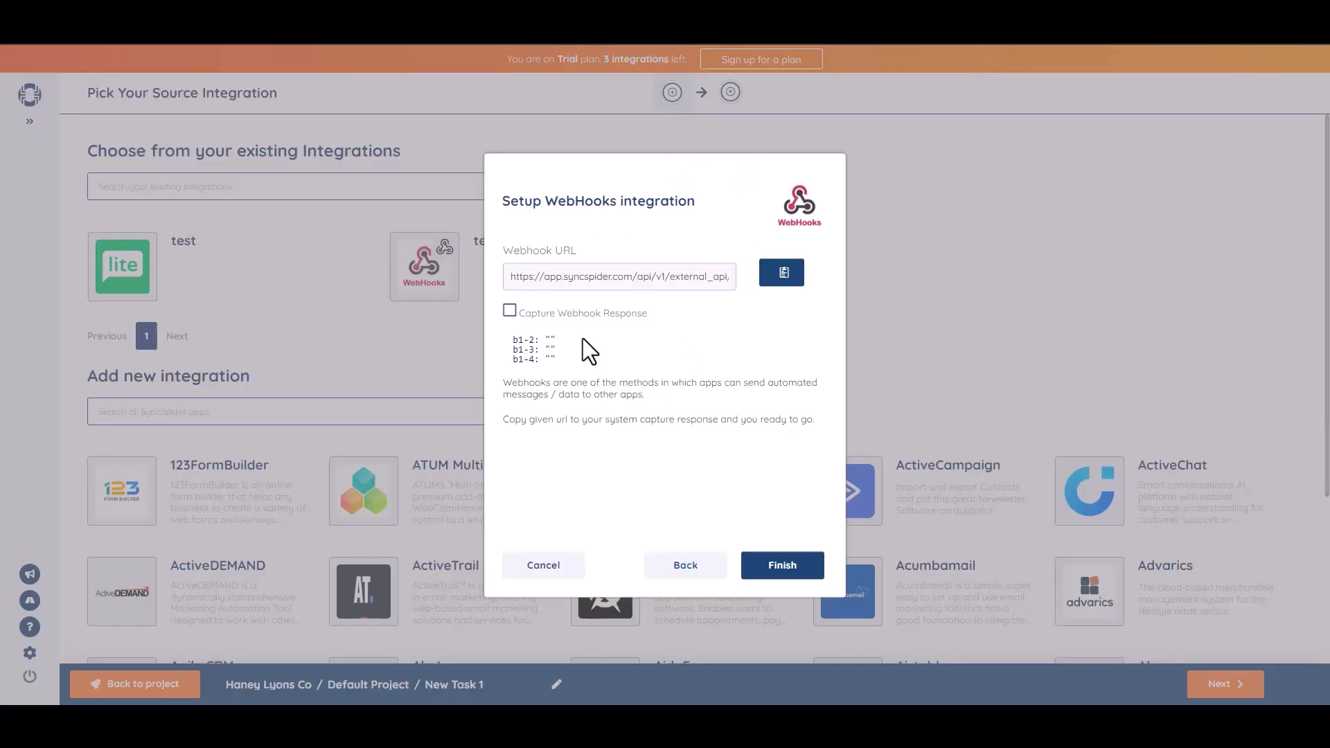
Finish the Setup WebHooks dialog to confirm the Bit Integrations webhook source
click(782, 568)
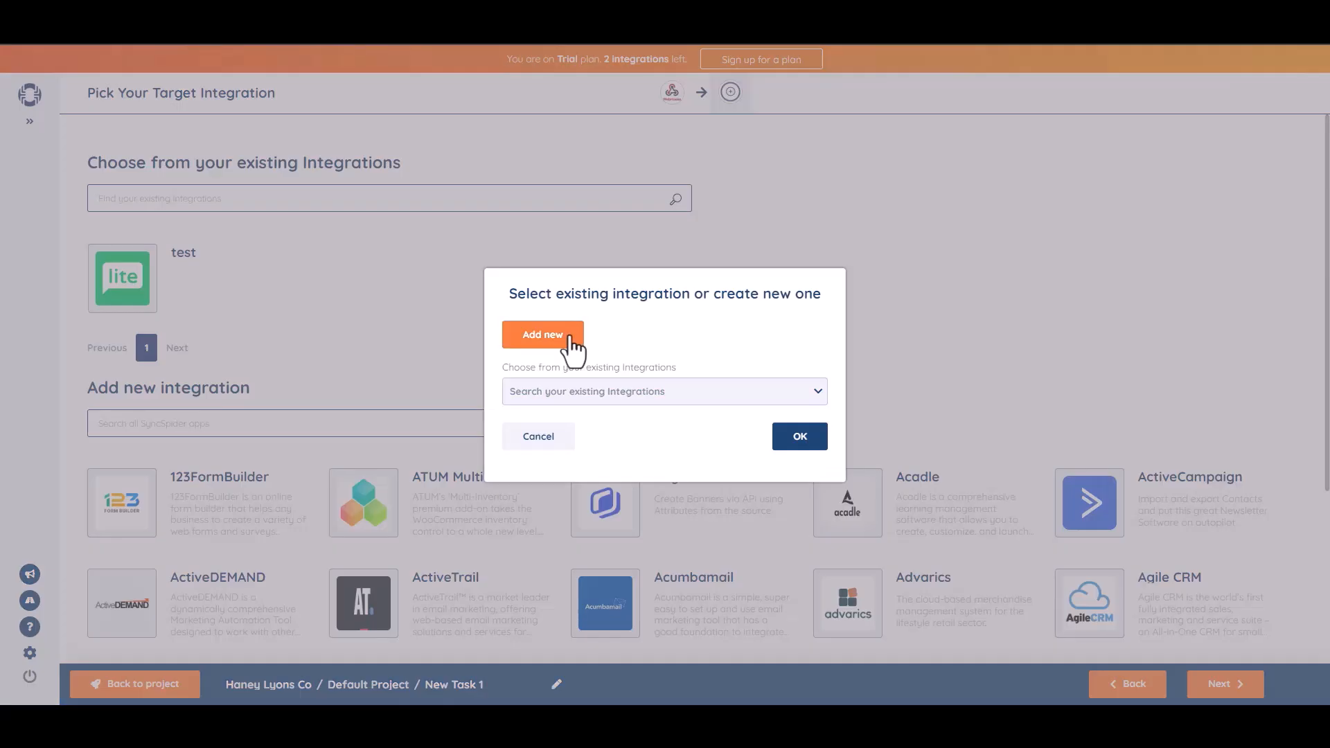
Add a new MailerLite target named 'Bit integrations', paste its API key and finish
click(570, 339)
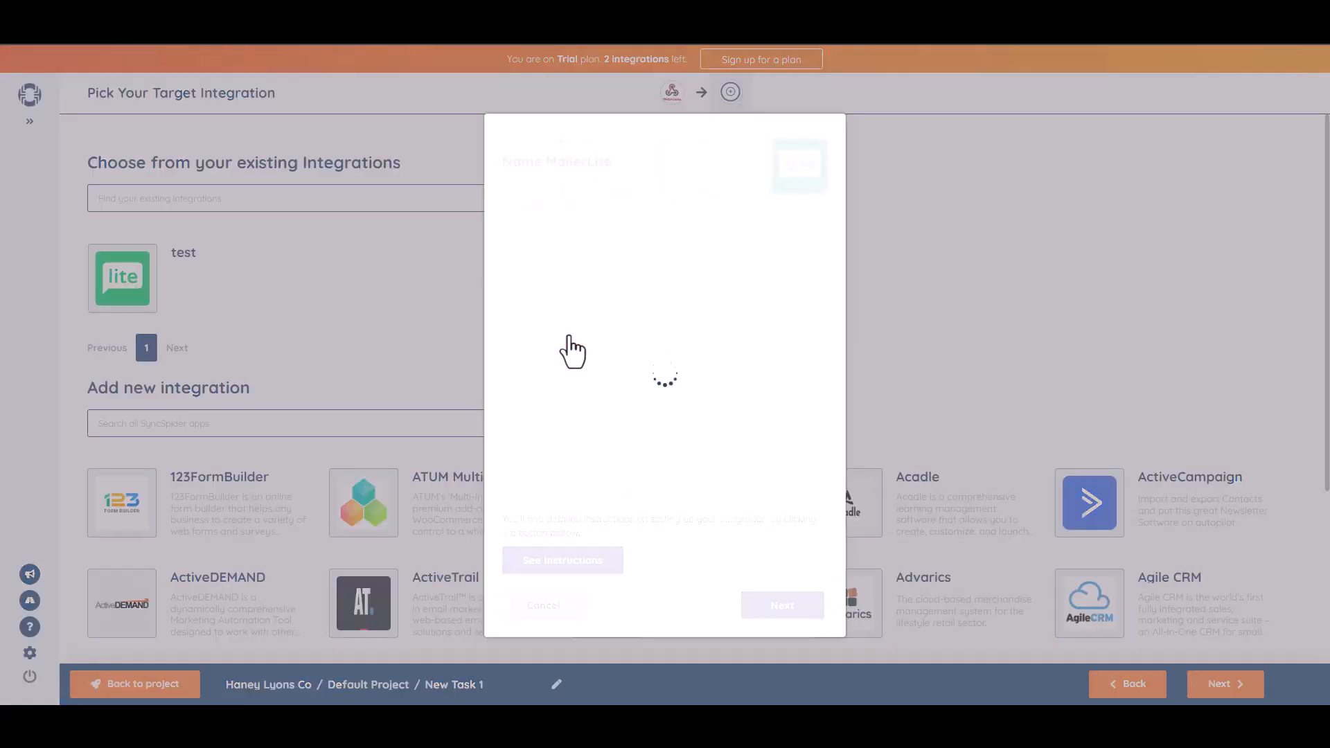
click(557, 233)
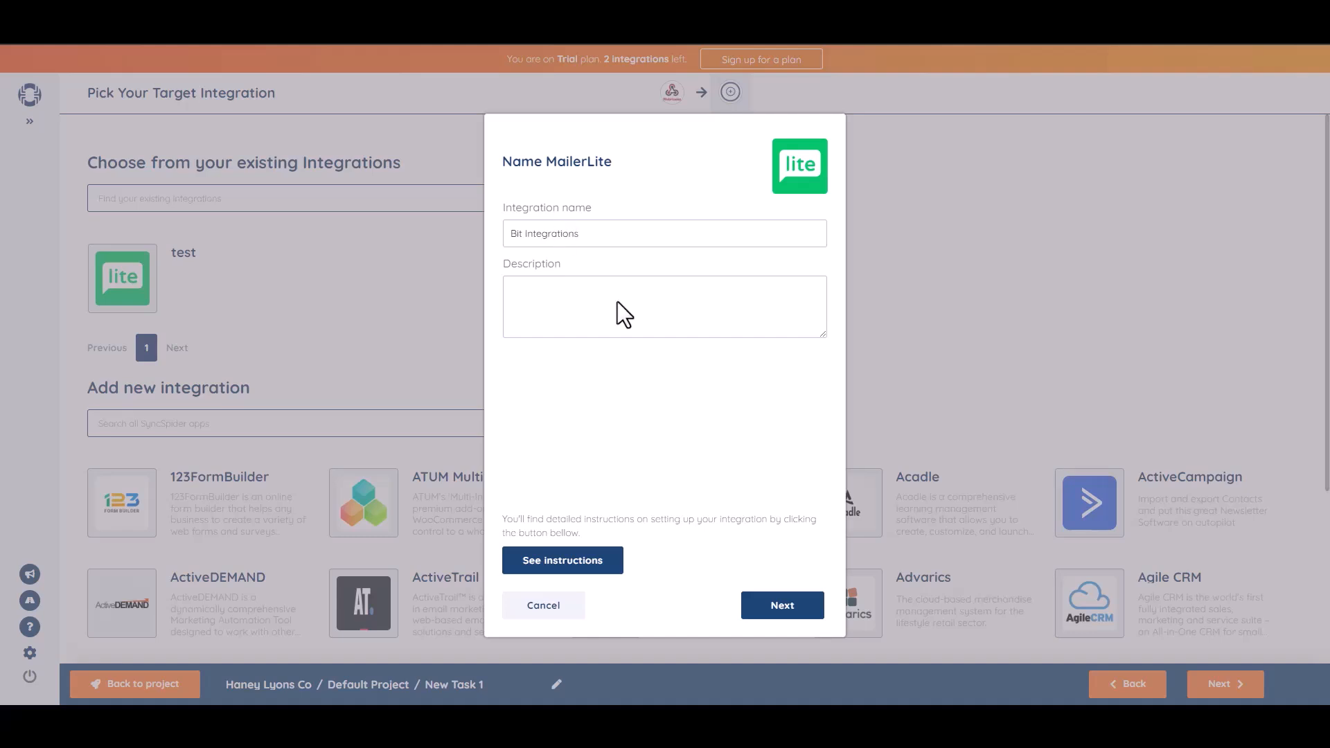
click(783, 606)
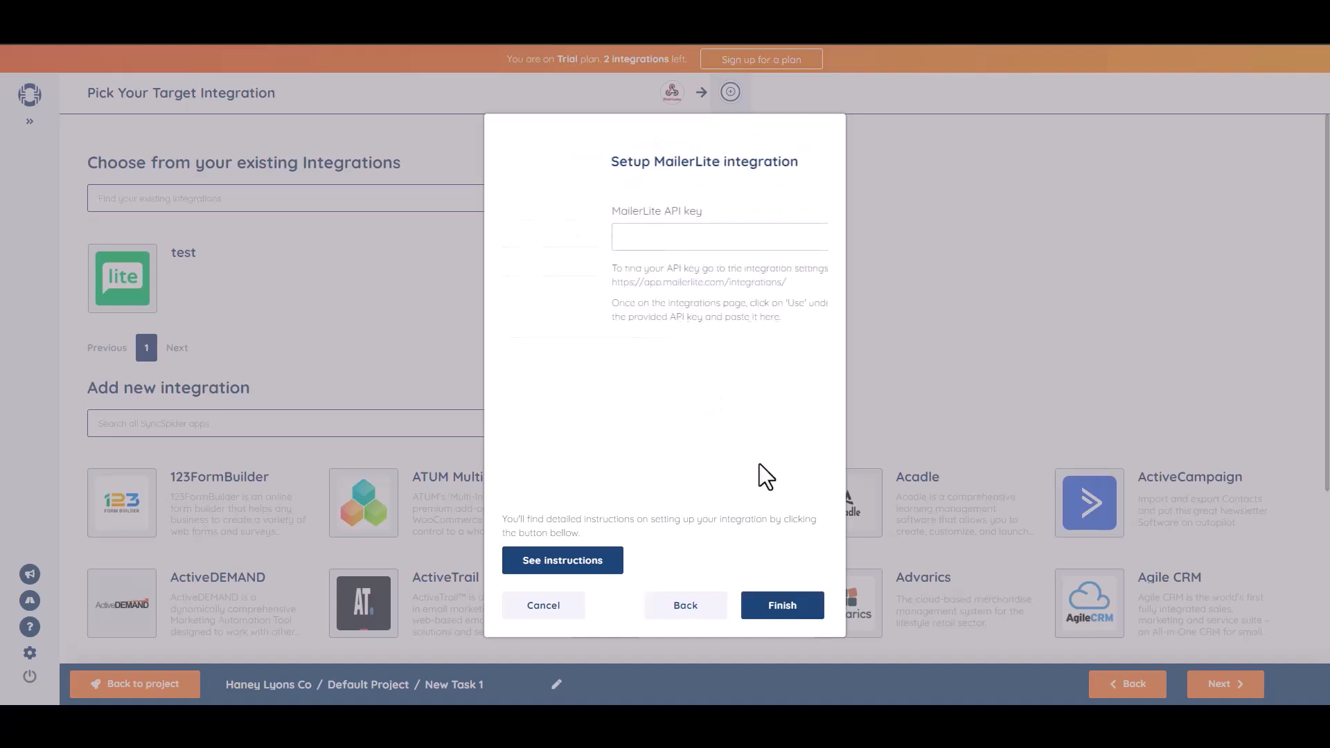
key(ctrl+v)
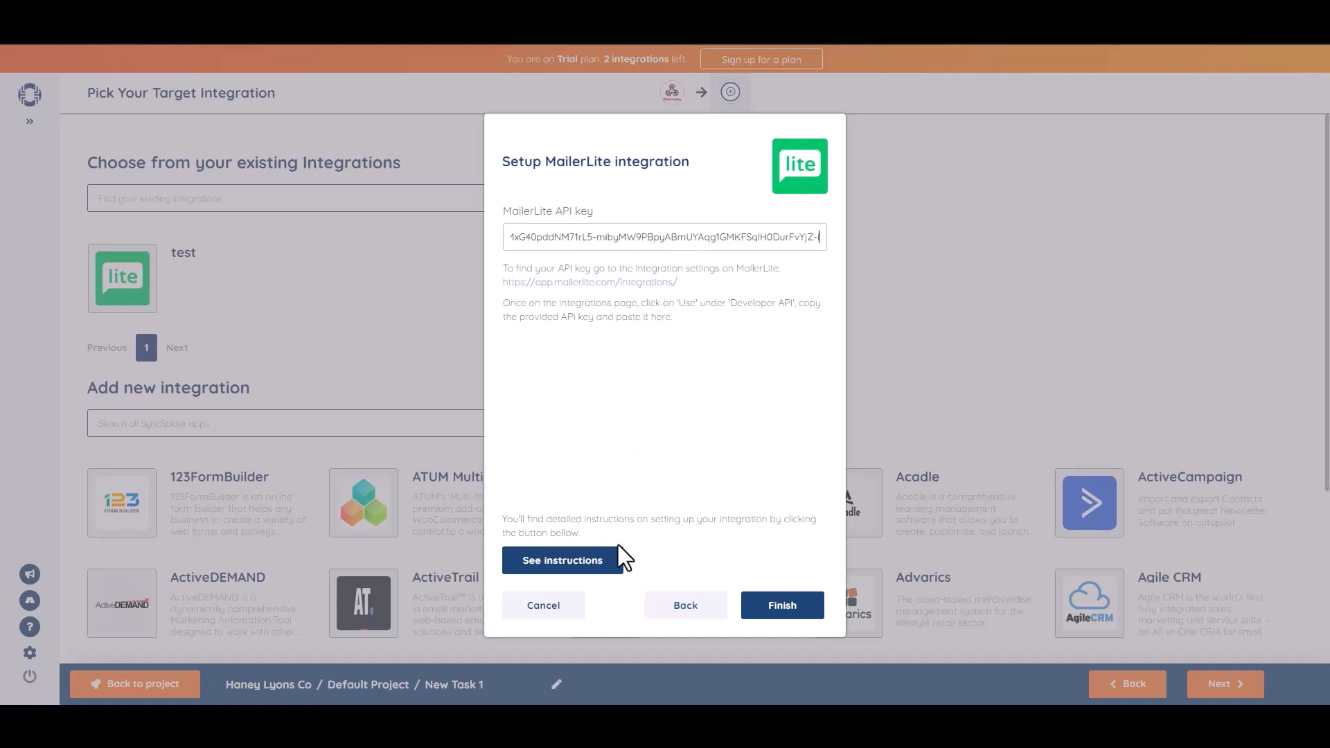
click(789, 613)
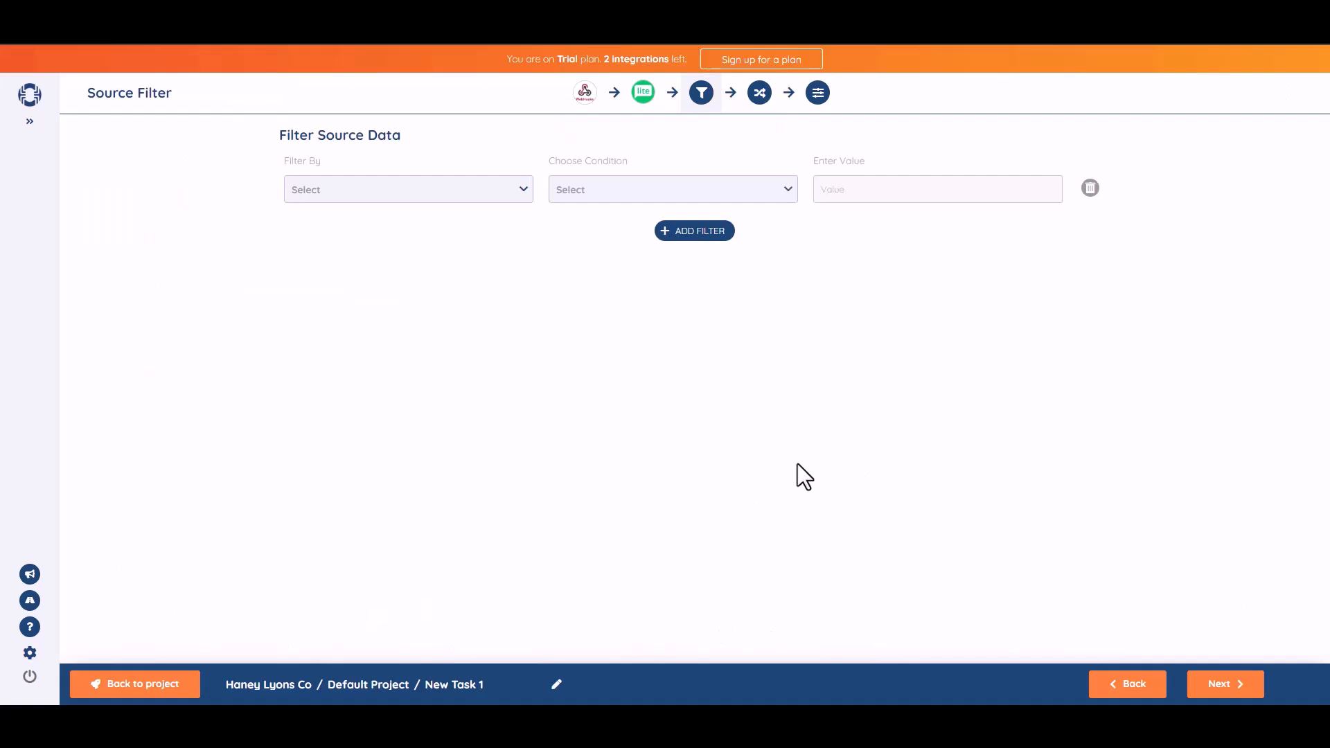
Map webhook field b1-2 to the MailerLite Name attribute and b1-3 to Email
click(1227, 686)
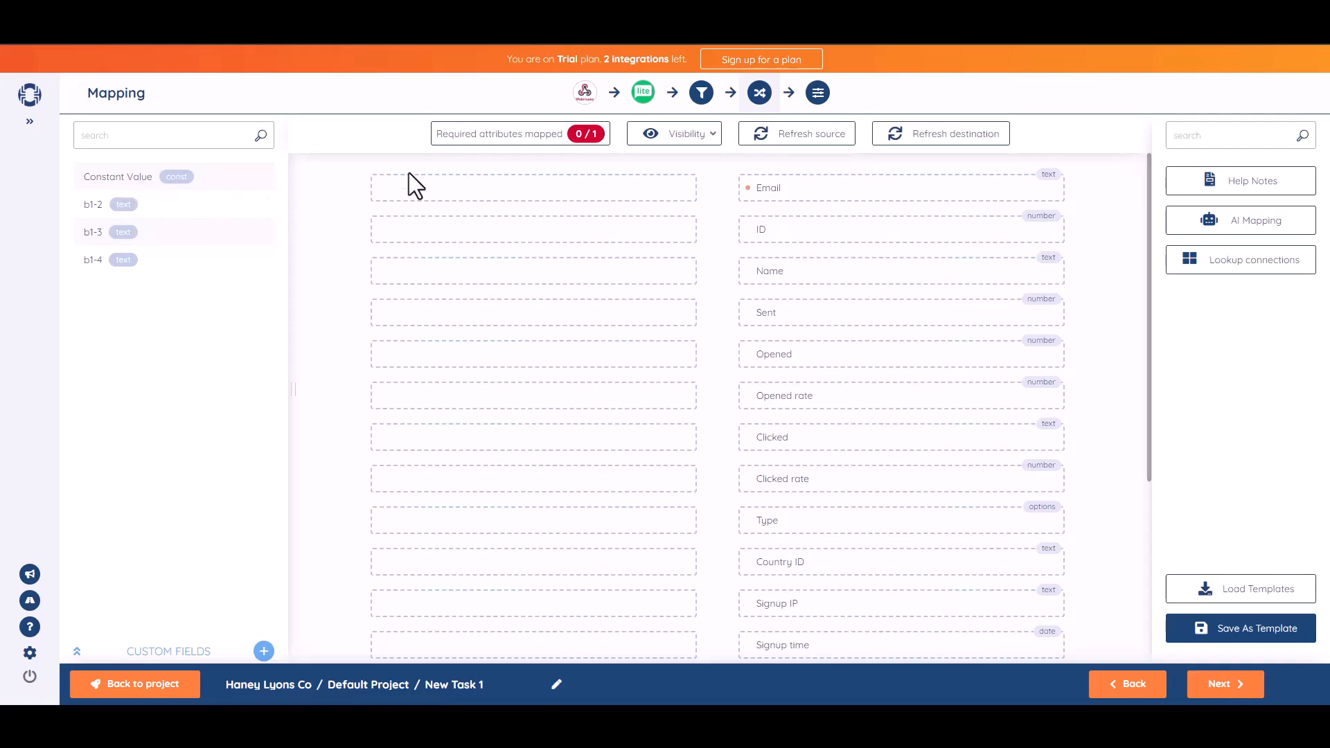
drag(152, 206, 672, 188)
drag(673, 251, 577, 271)
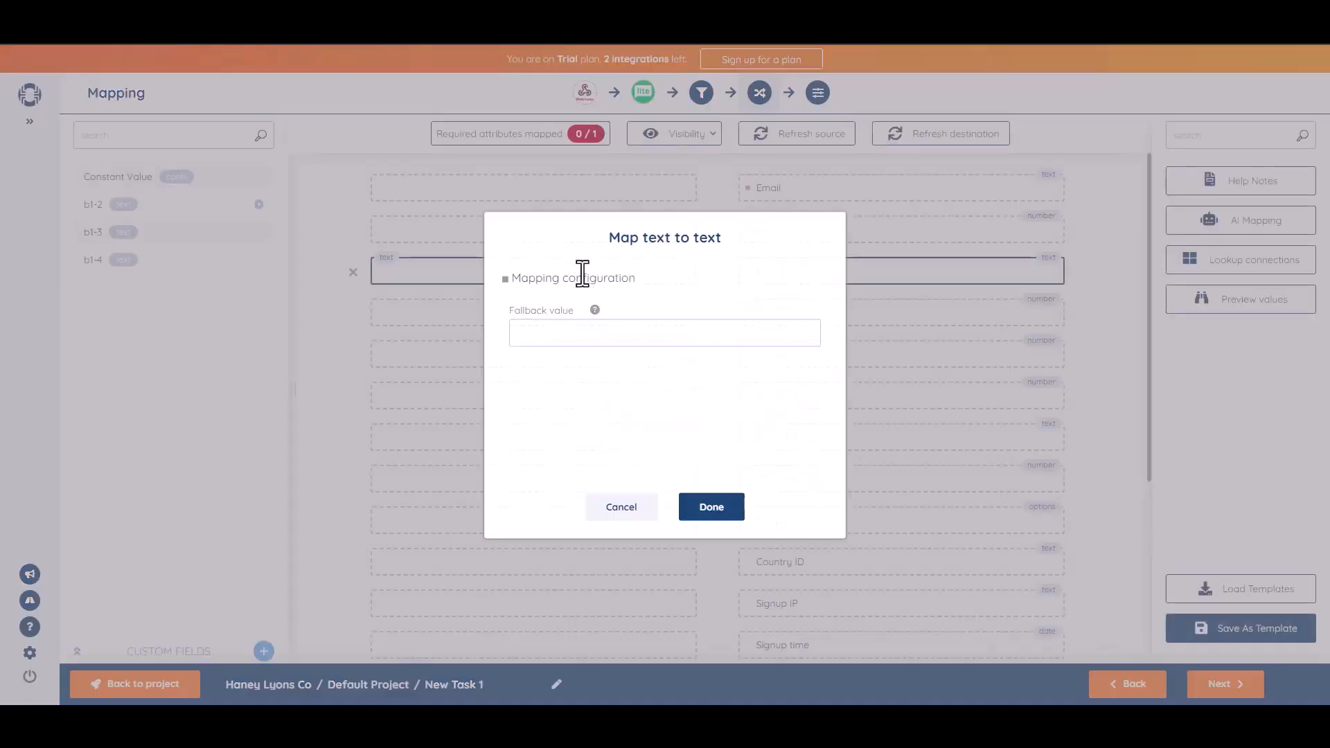
click(690, 512)
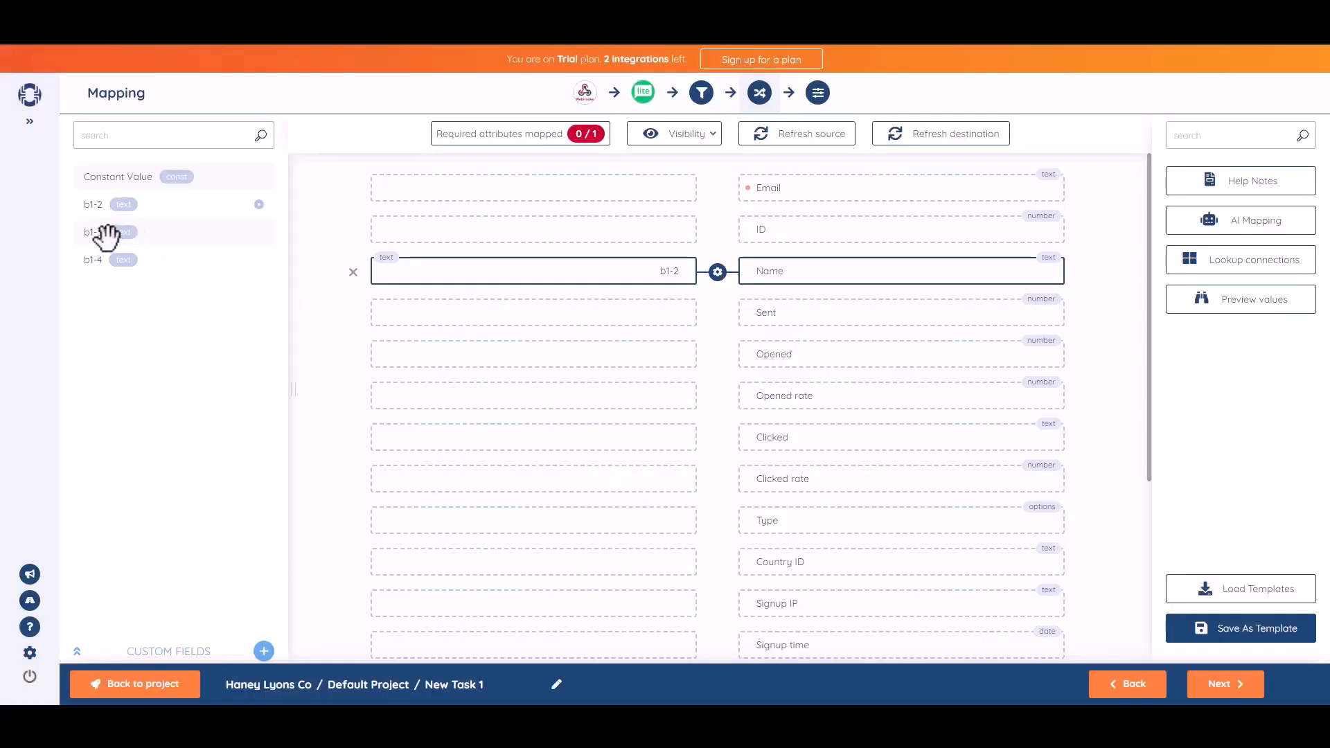
drag(109, 234, 555, 188)
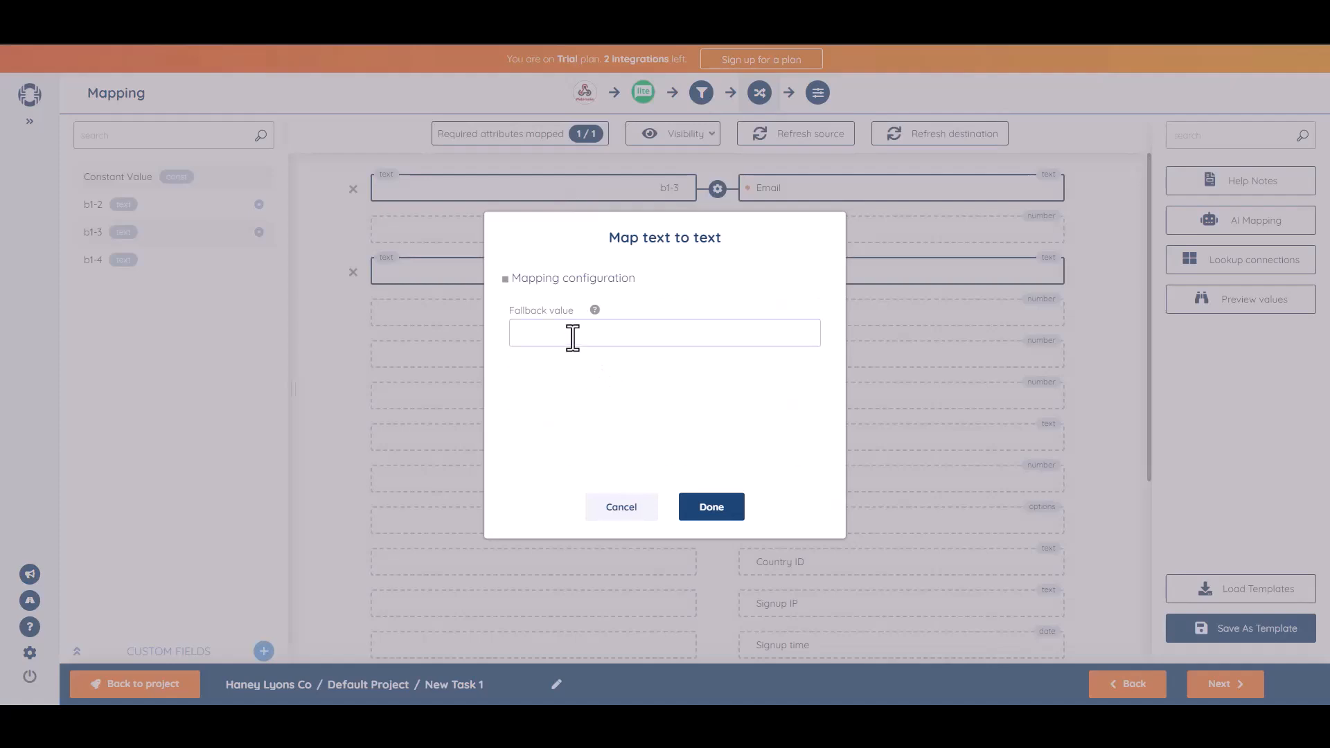
click(727, 514)
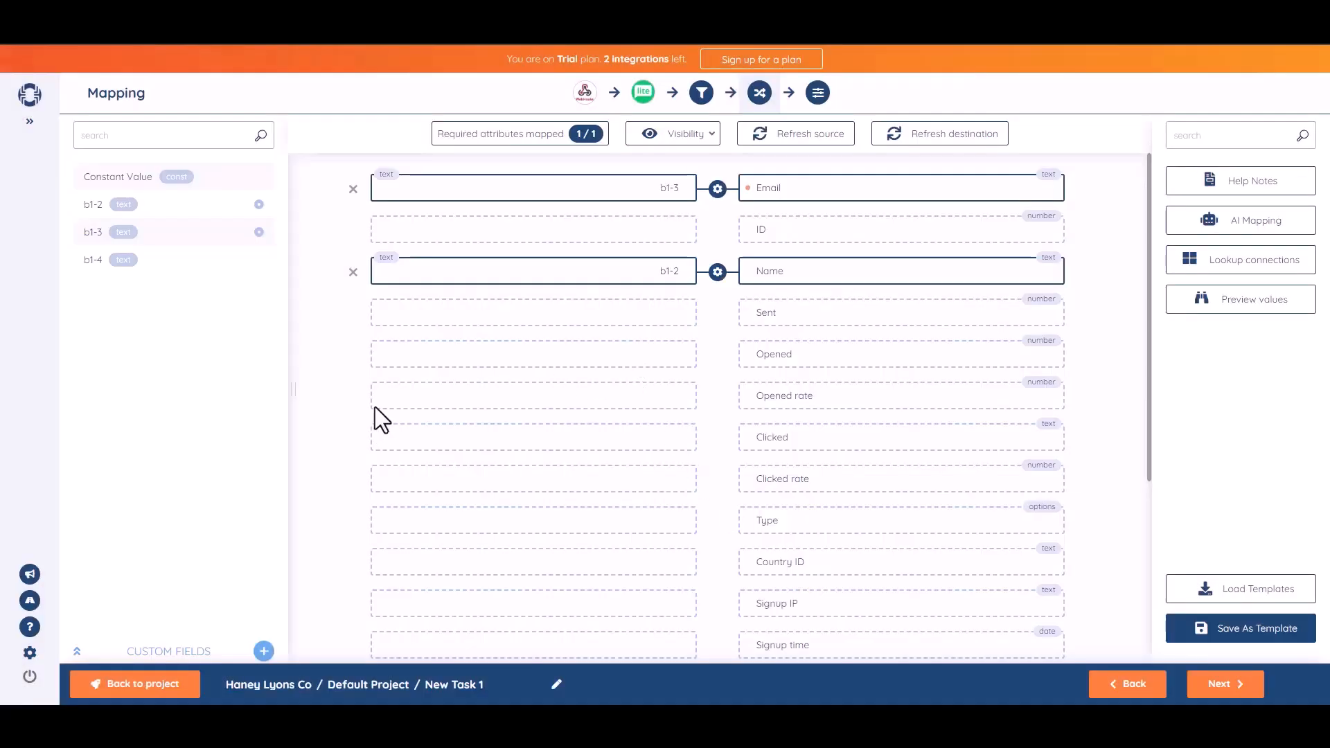
click(1224, 685)
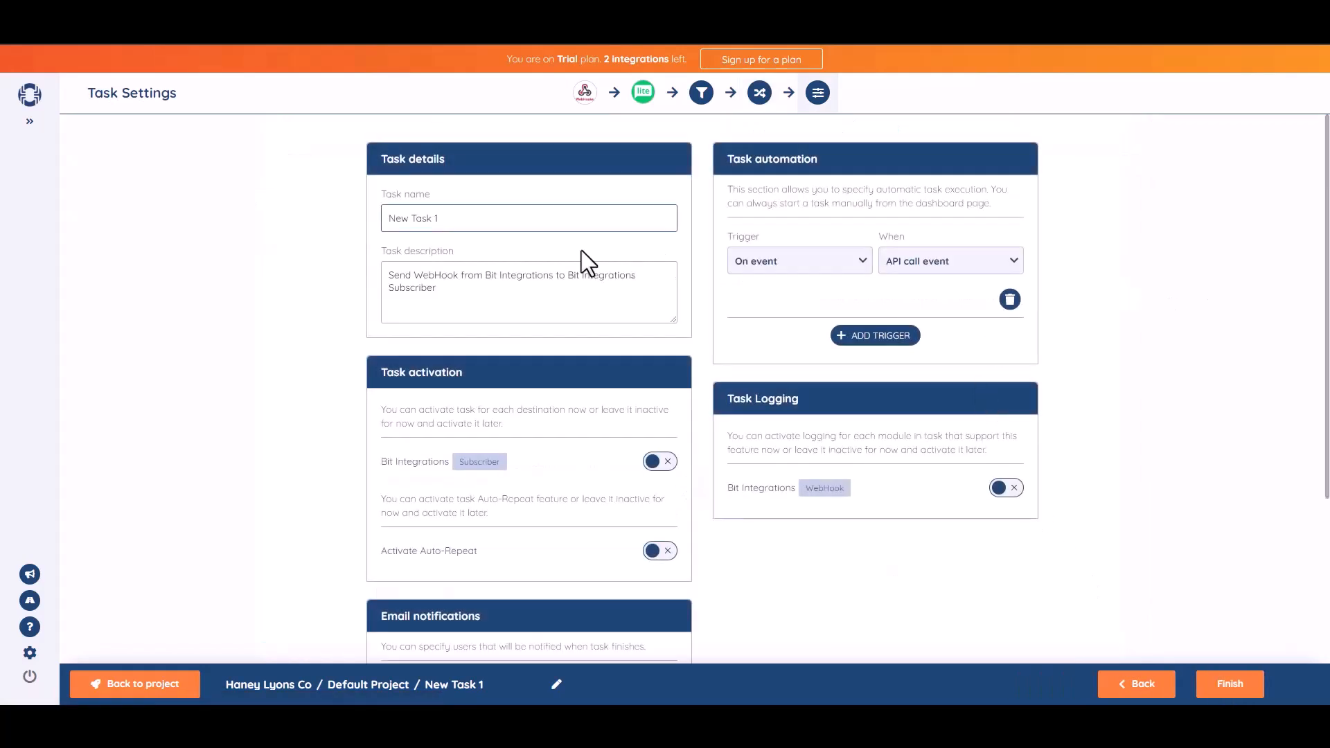
Rename the SyncSpider task to 'Bit Integrations'
triple_click(481, 229)
text(Bit Integrations)
click(1223, 330)
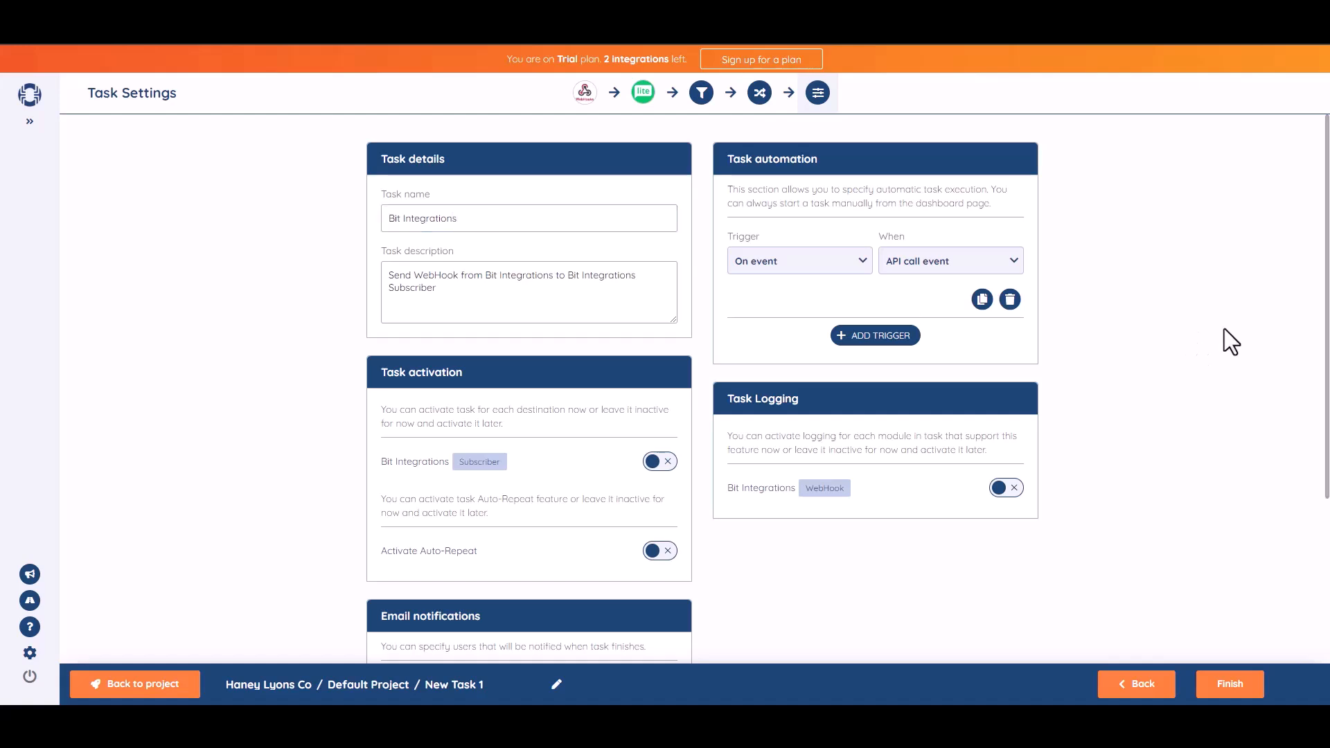
Activate the task for the Bit Integrations Subscriber destination and save it to Default Project
drag(1328, 355, 1328, 408)
click(663, 388)
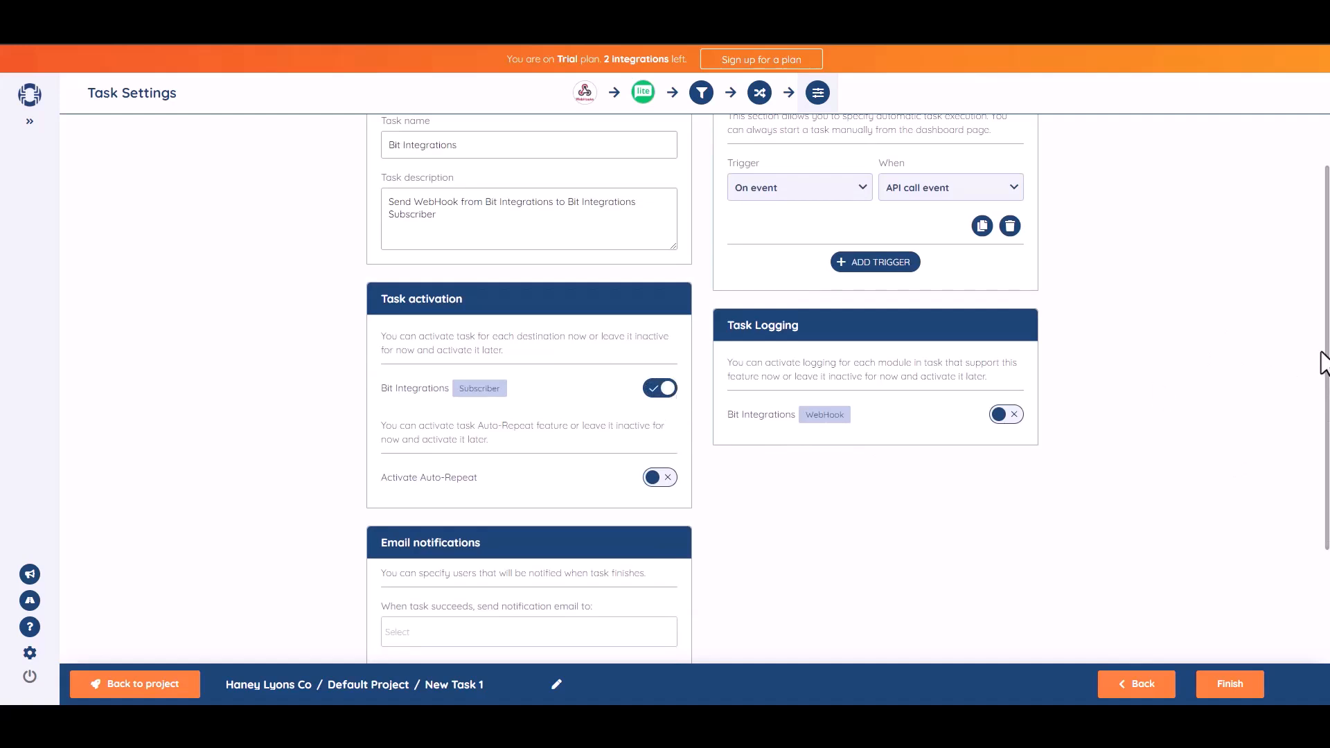
drag(1324, 356, 1243, 610)
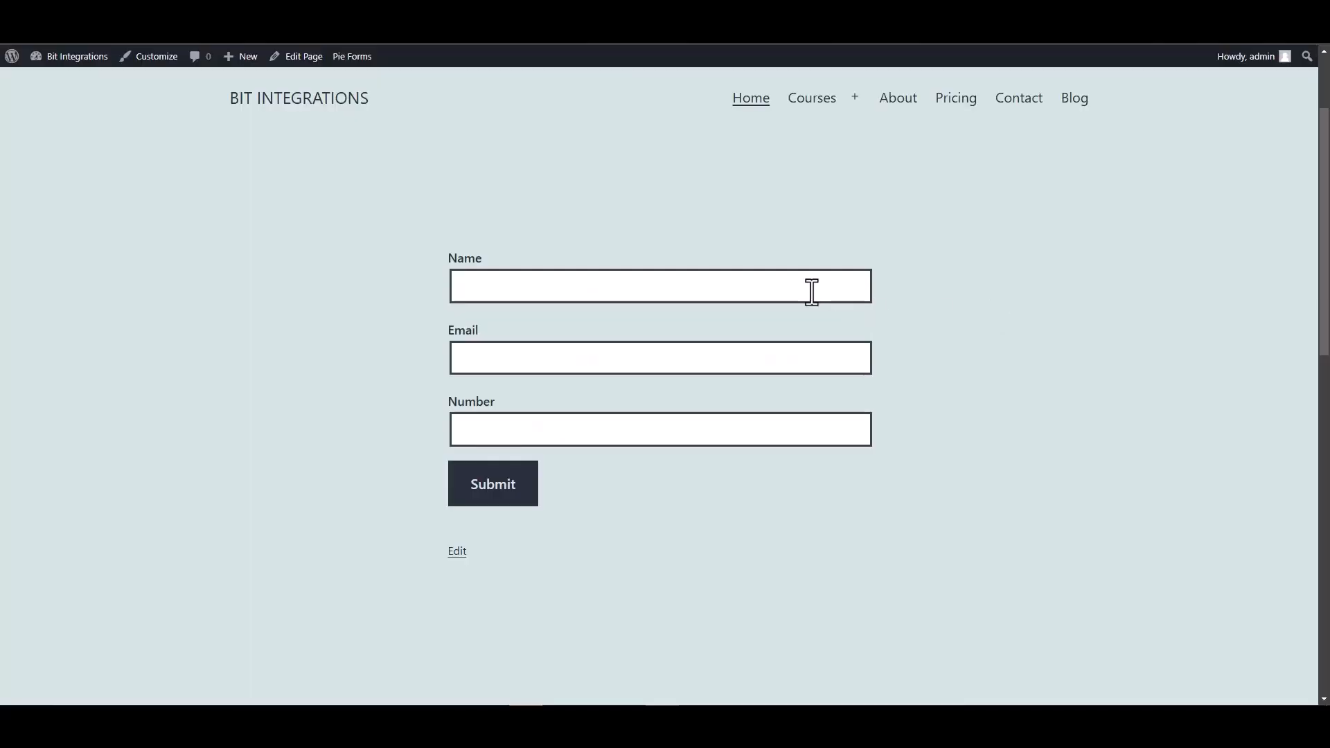
click(807, 291)
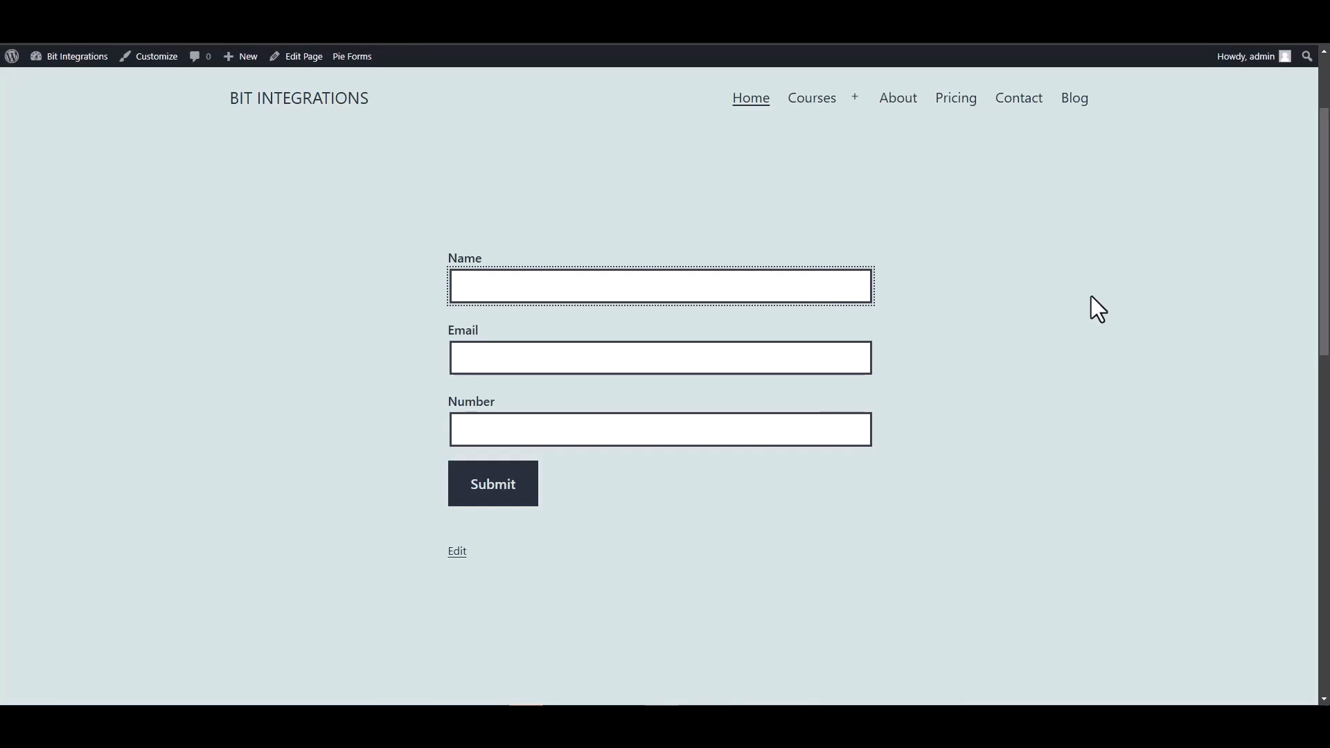
Submit the Pie Forms form with name Bit Integrations, a test e-mail and number 444555666
text(Bit Integrations)
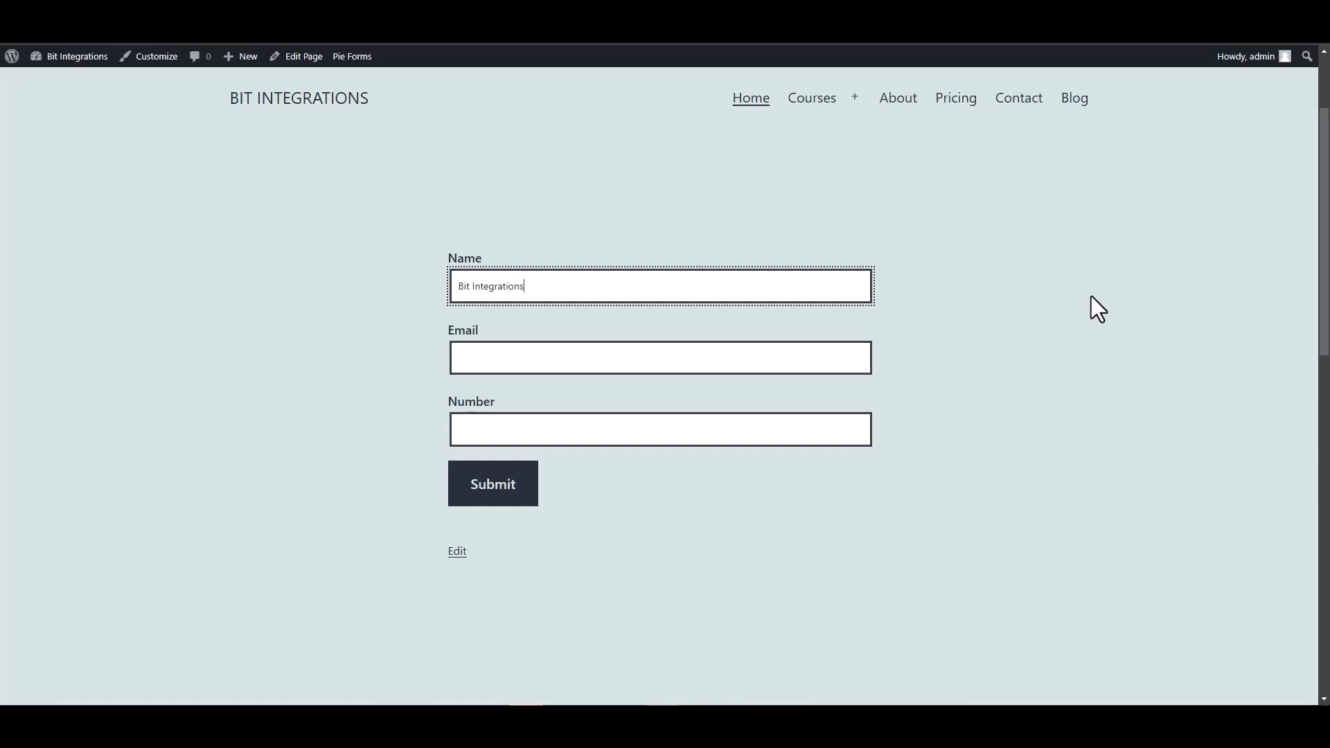
click(817, 356)
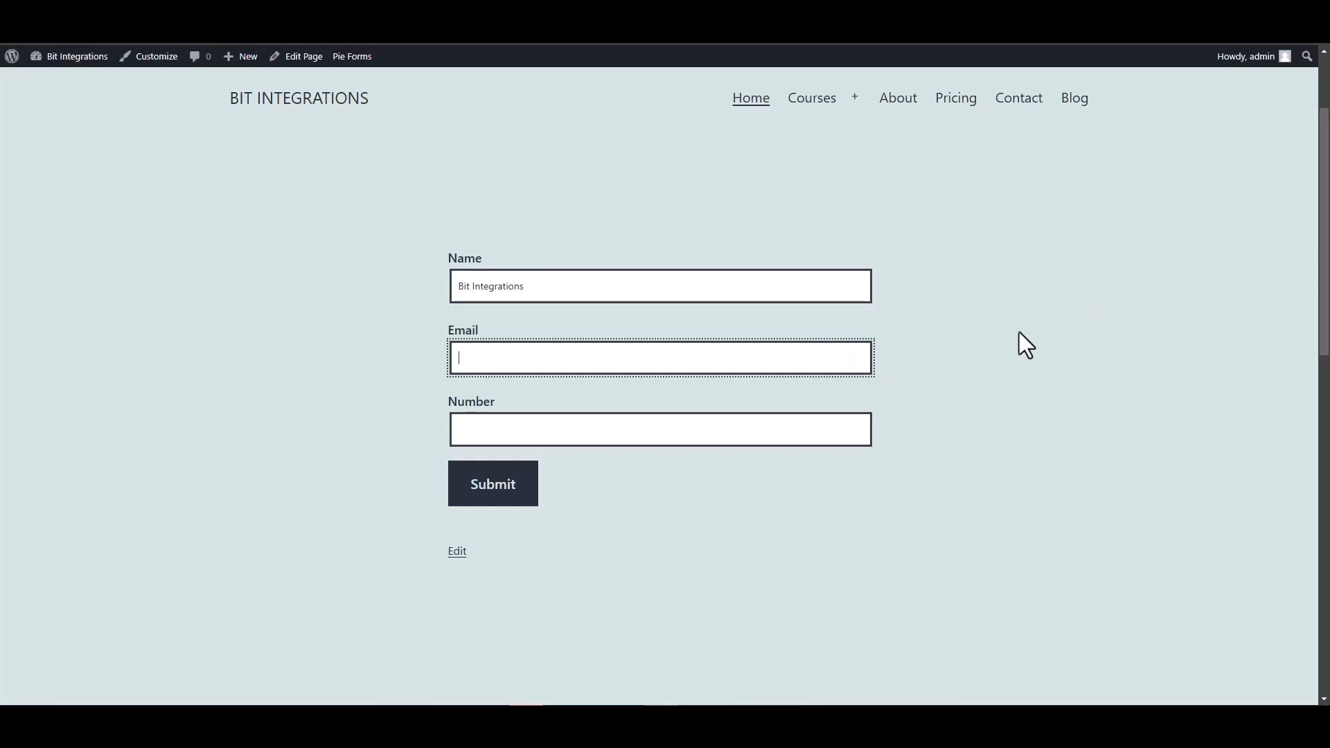
click(819, 426)
text(444555)
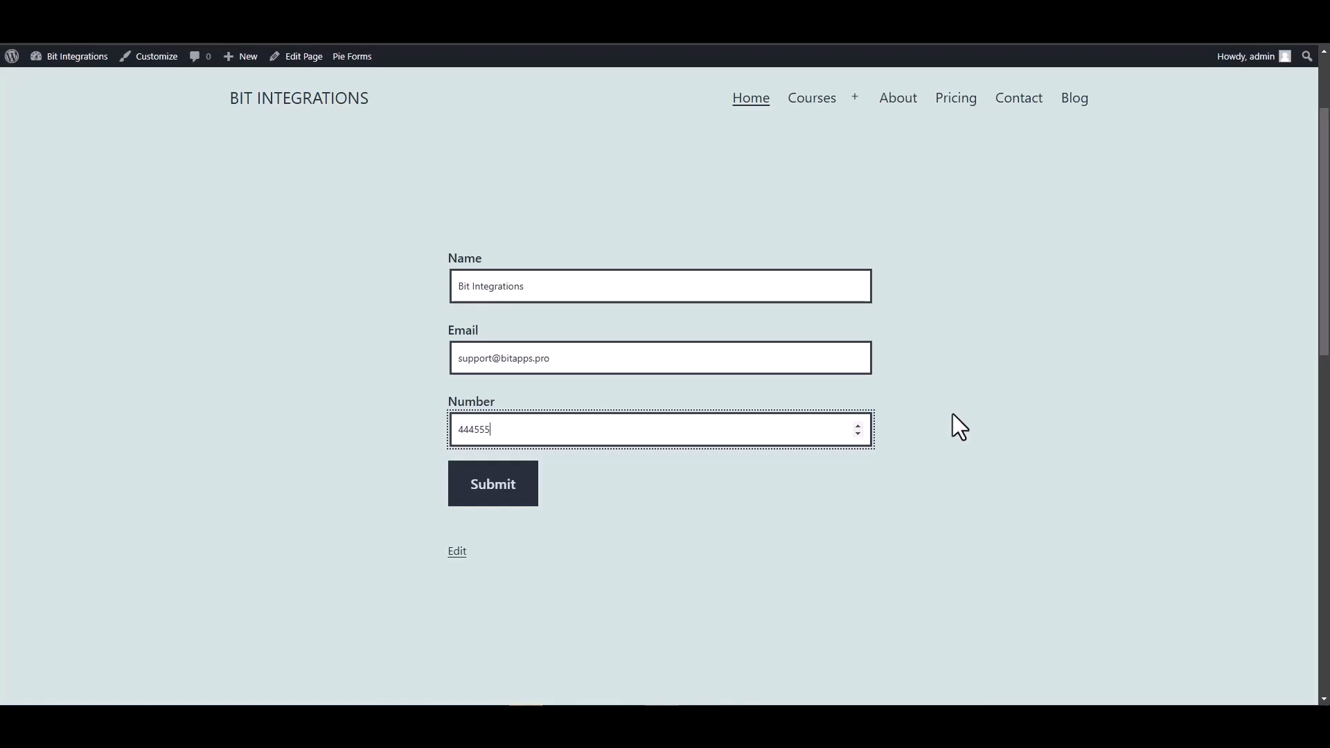
text(666)
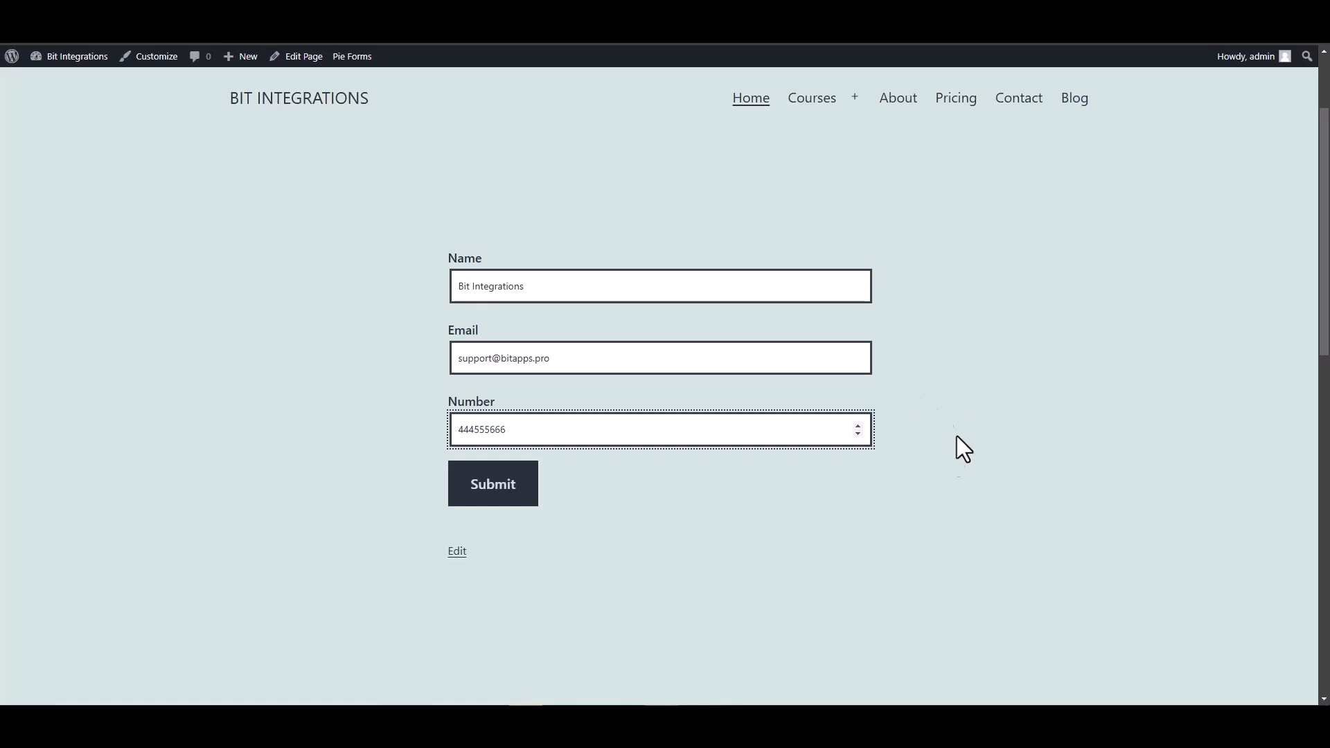
click(500, 497)
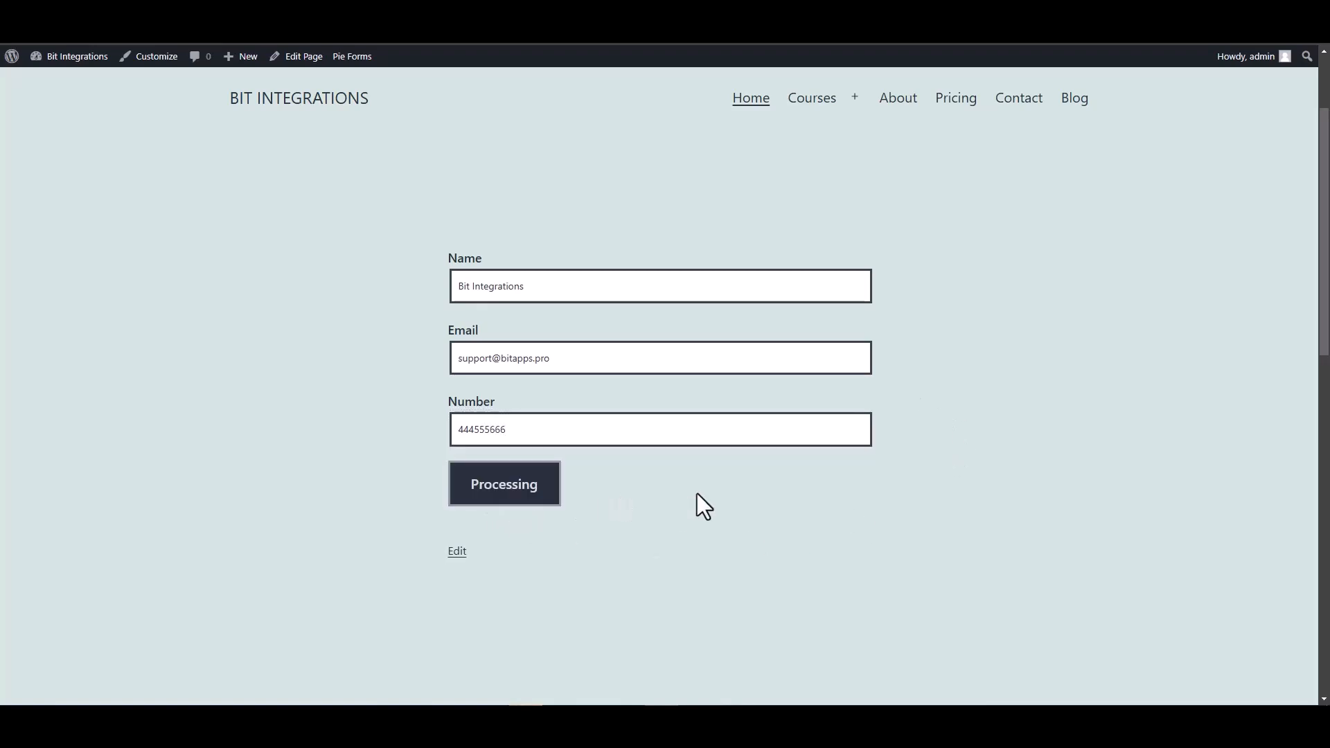
Check the submission confirmation and go to the MailerLite account
scroll(697, 493, down, 3)
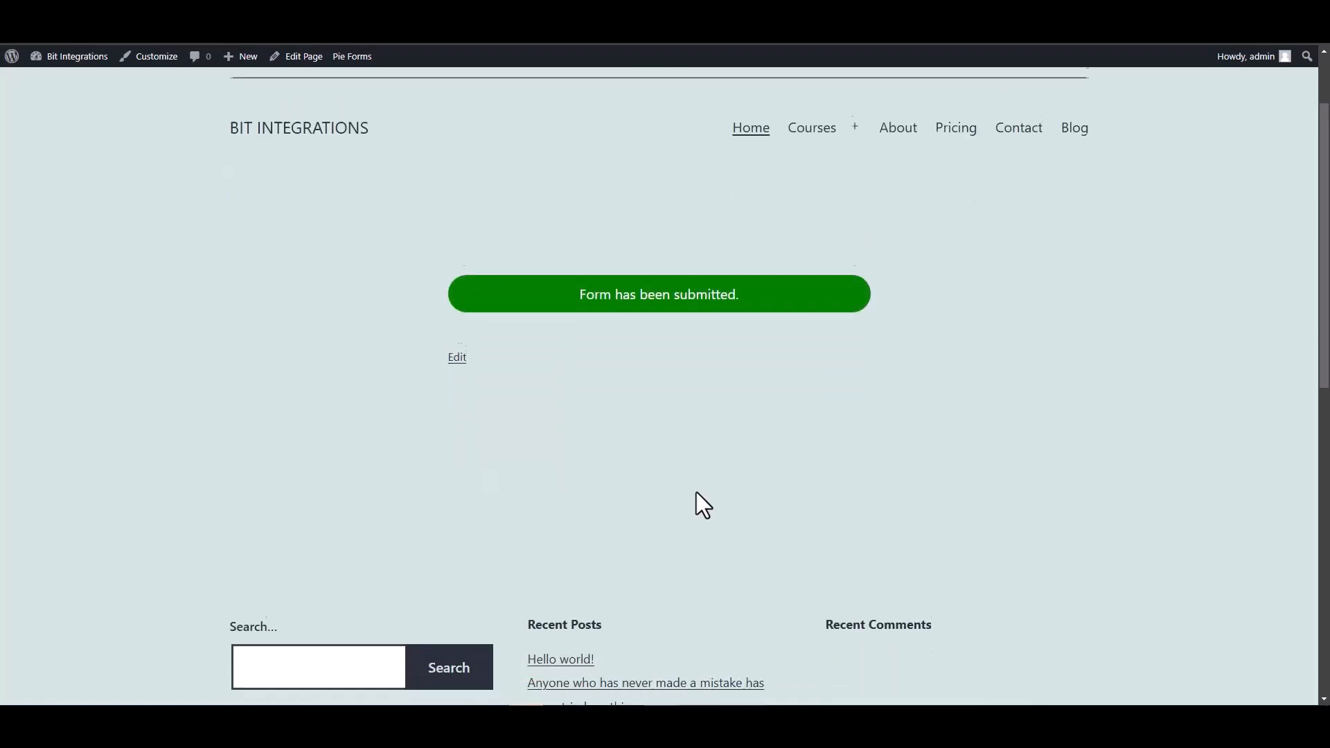
scroll(674, 389, up, 2)
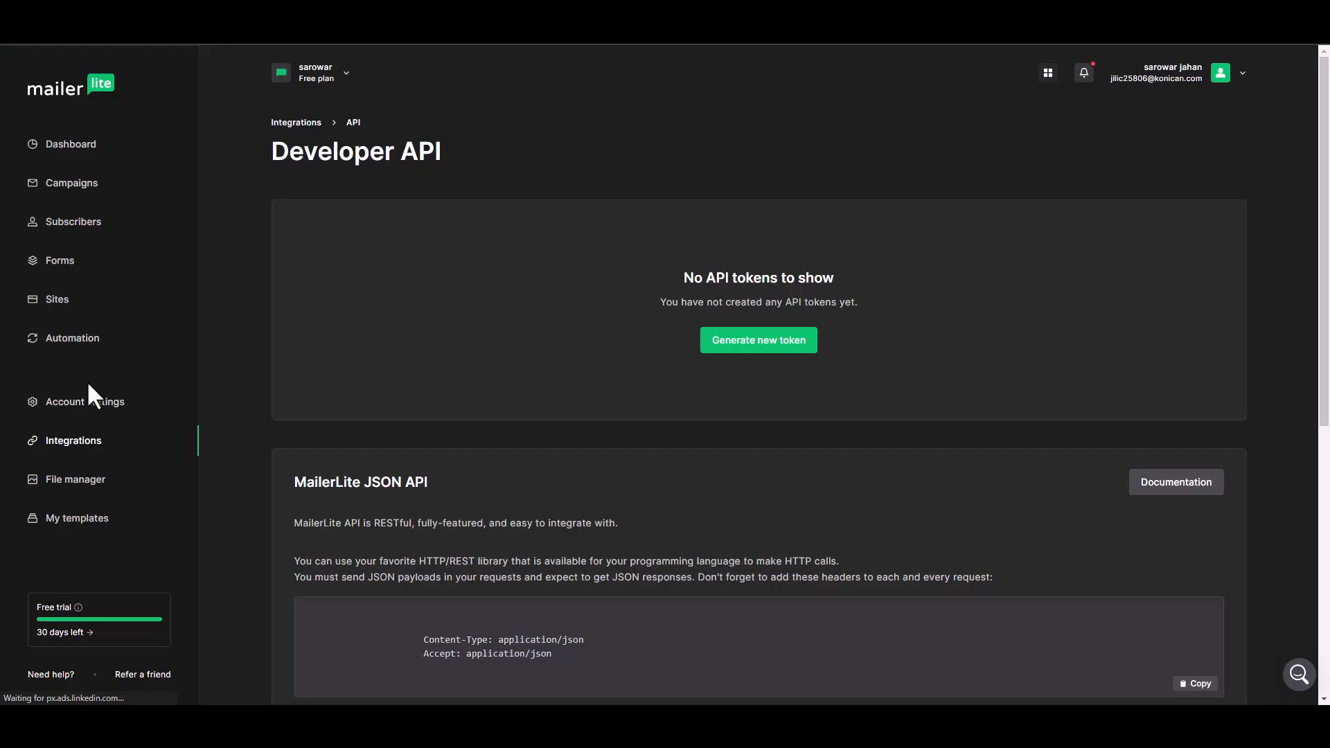
click(65, 206)
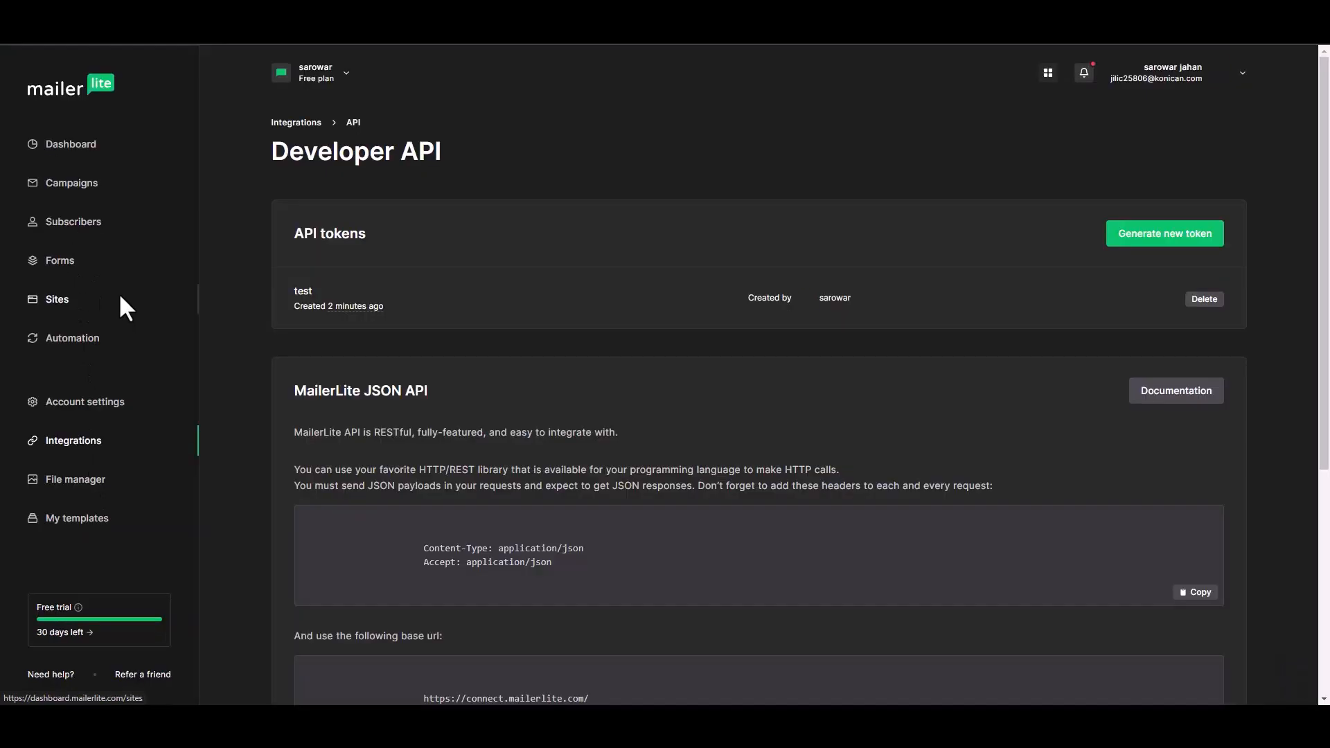
Review the new active Bit Integrations subscriber in MailerLite Subscribers, subscribed via api
click(83, 236)
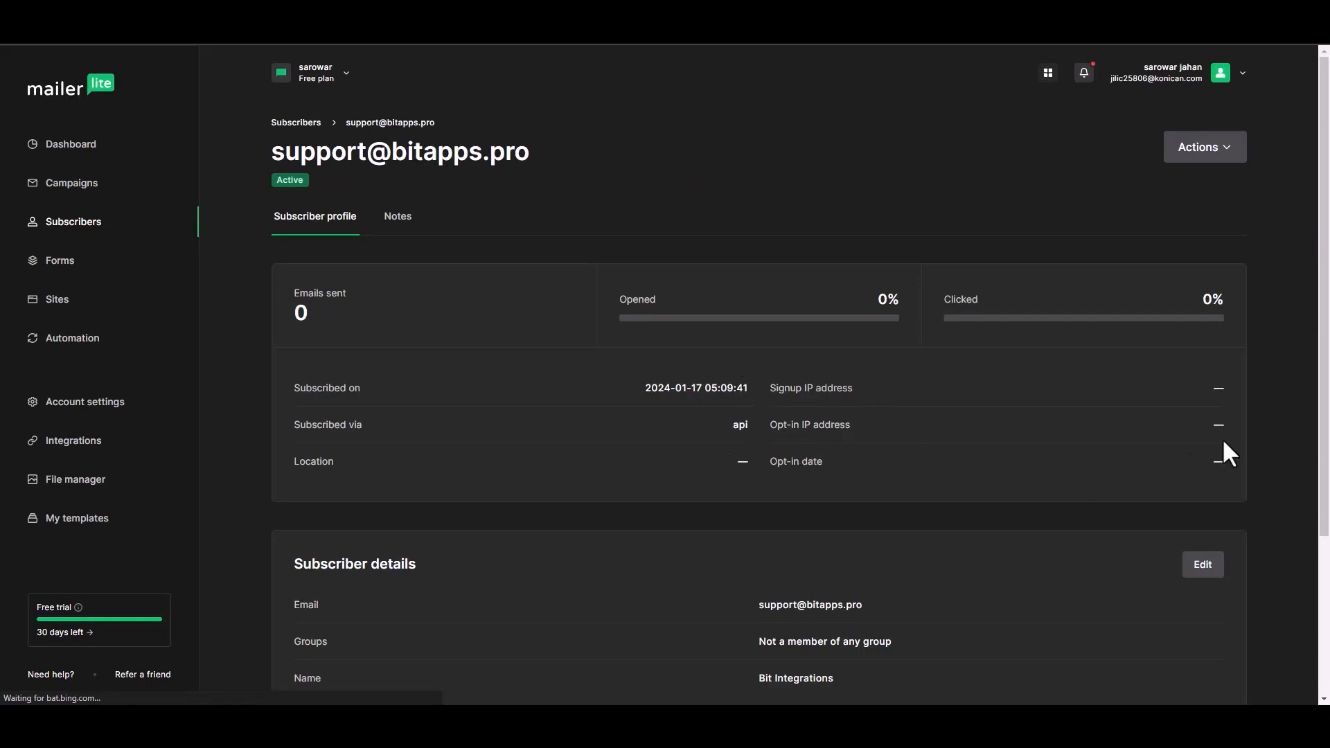
scroll(1324, 312, down, 2)
scroll(1323, 346, down, 3)
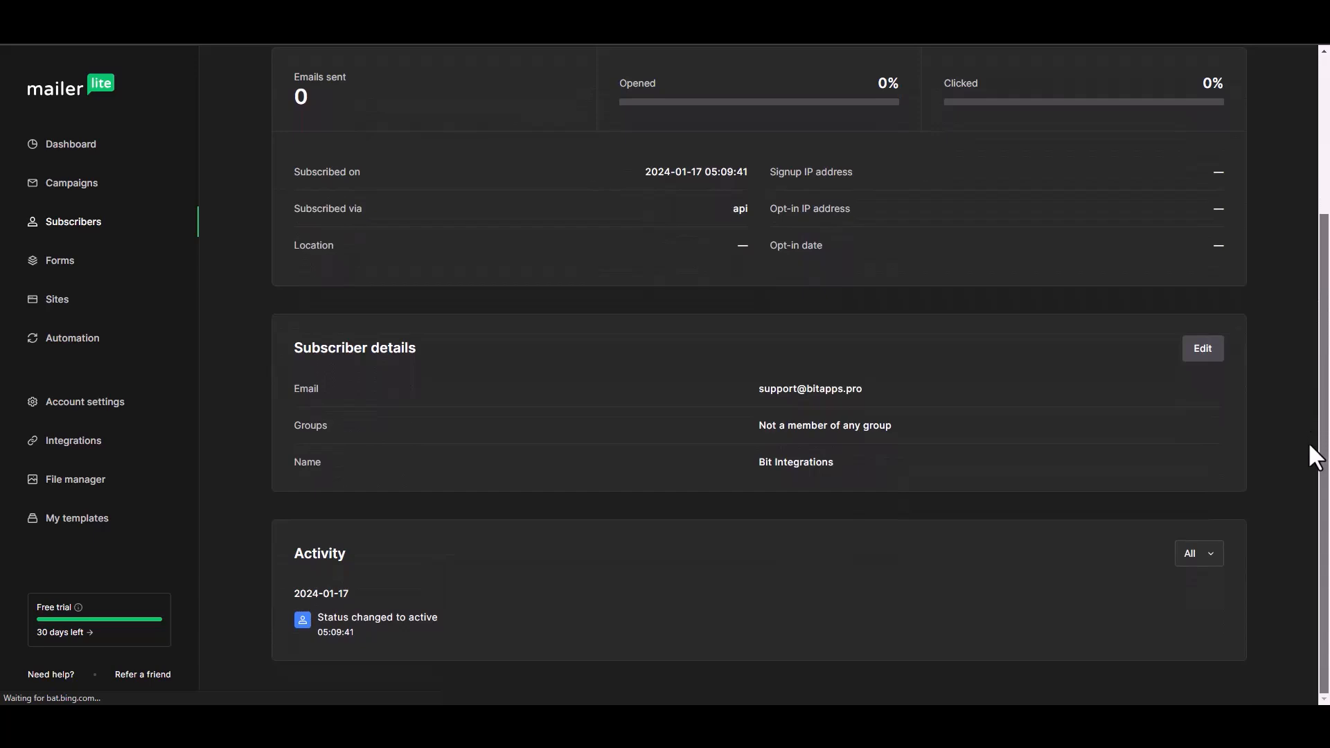
scroll(1314, 443, up, 1)
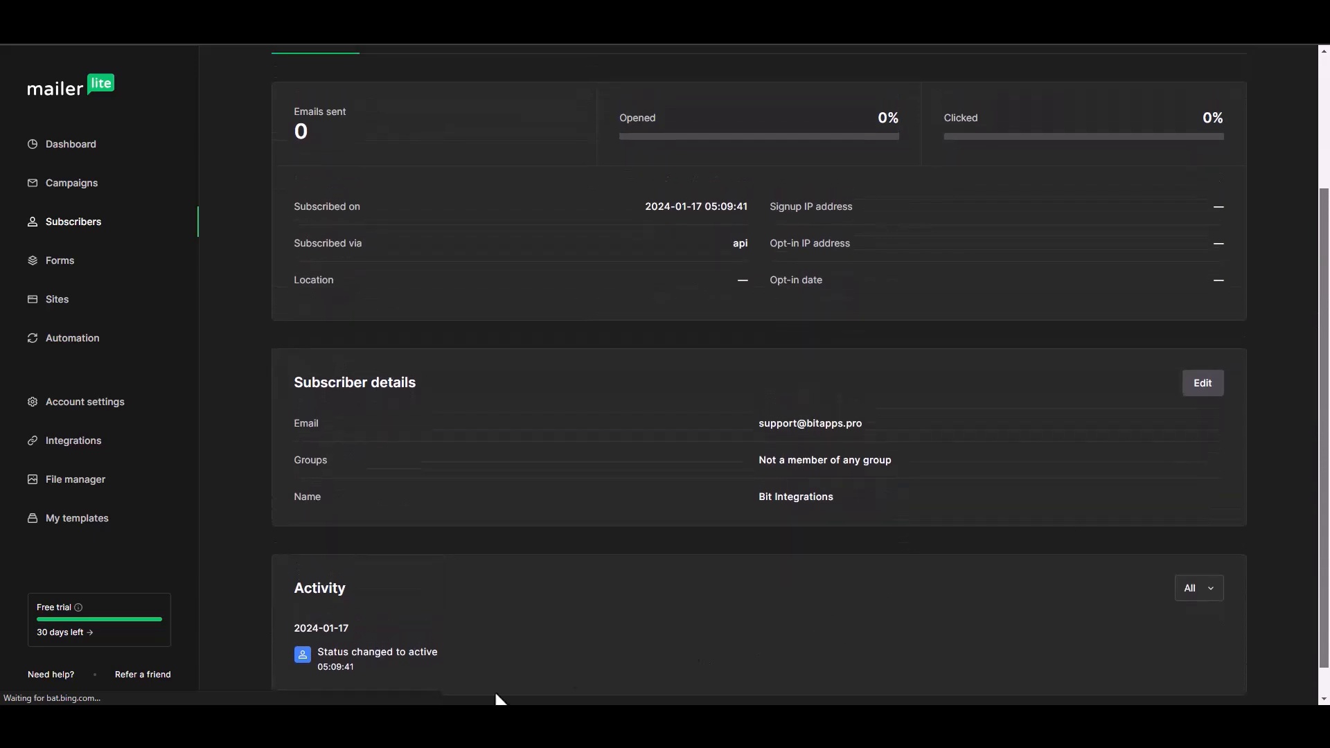